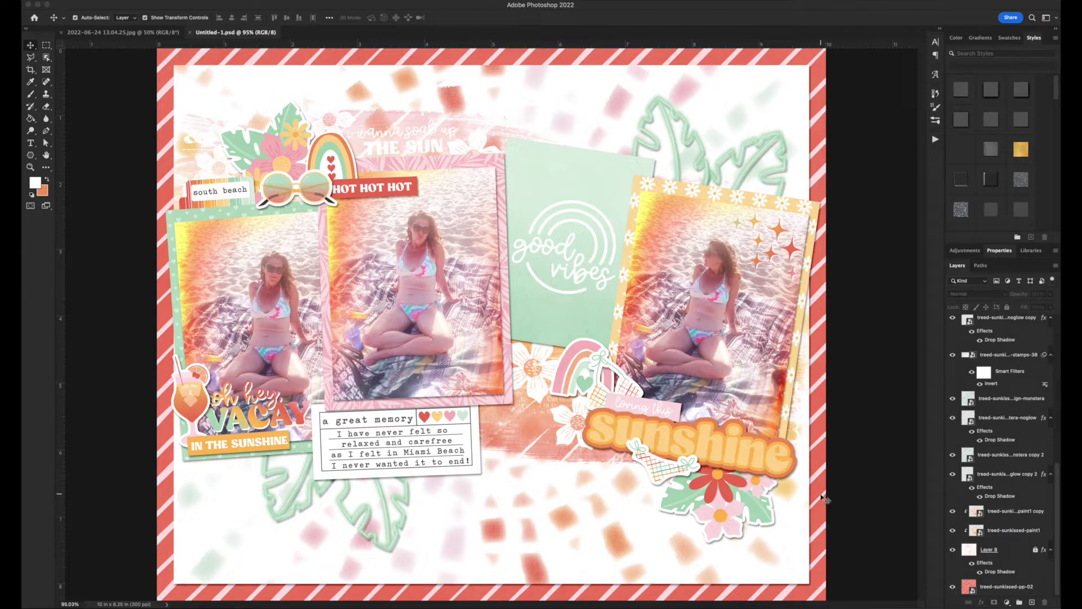
# Select the vacay title and the star stamps in turn, and examine the stars over the daisy-framed photo up close.
pyautogui.click(237, 416)
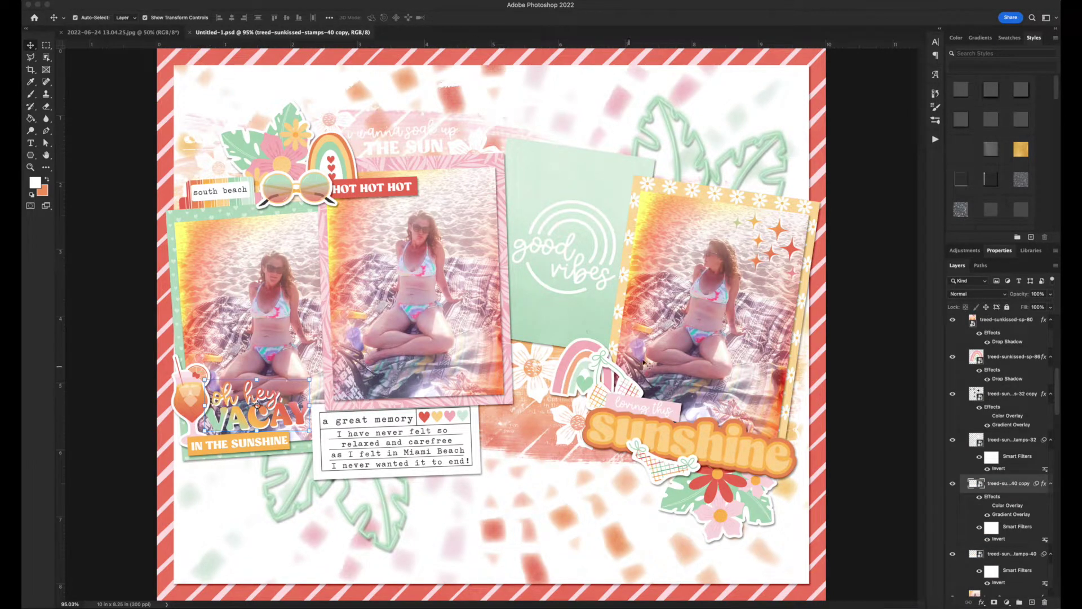
pyautogui.click(784, 234)
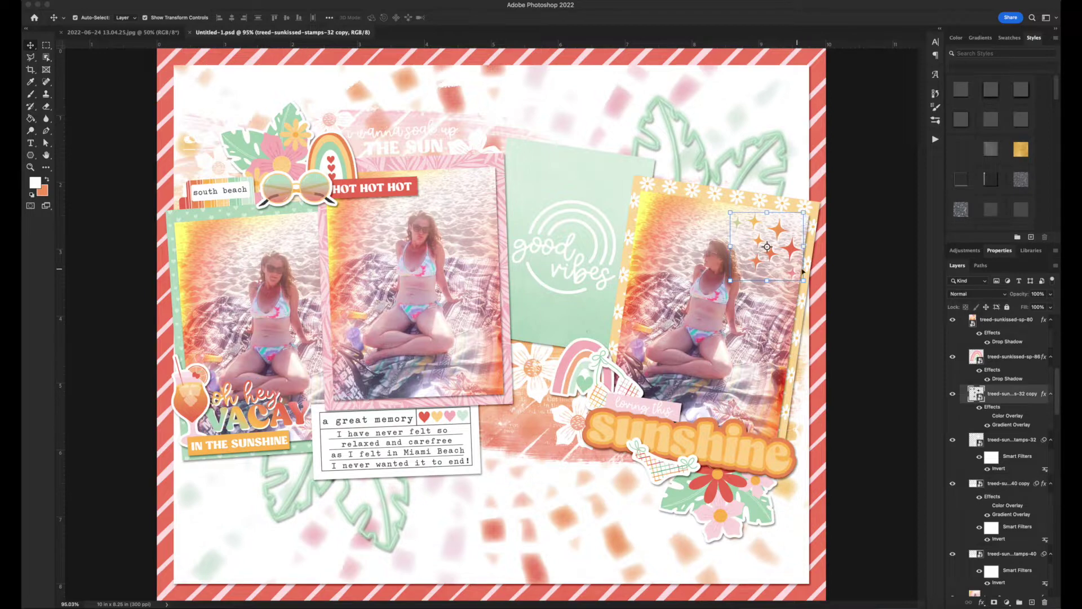
pyautogui.click(249, 424)
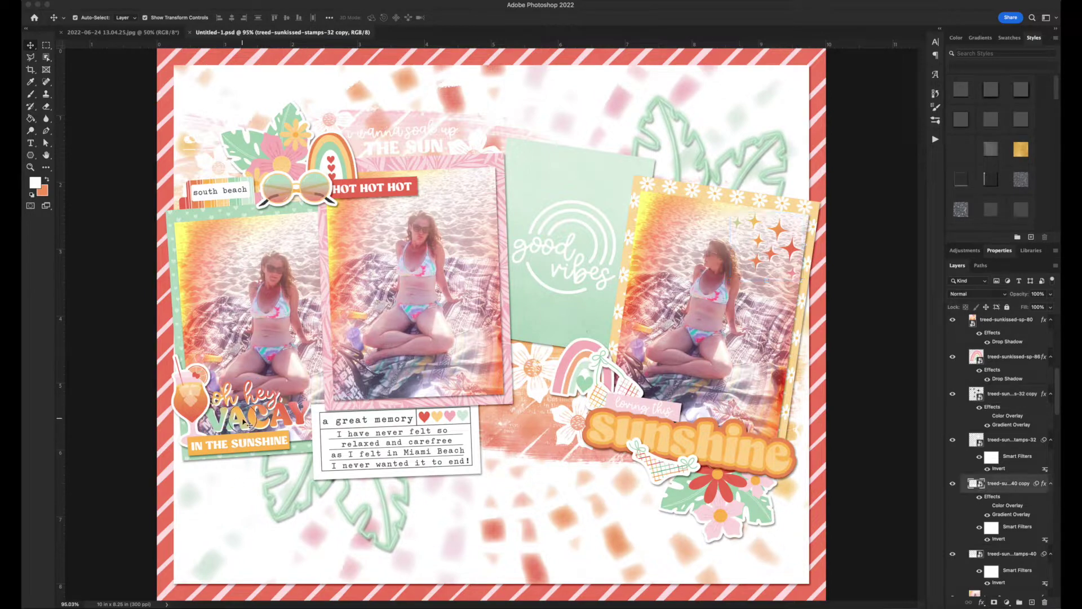
pyautogui.hotkey('ctrl', '+')
pyautogui.hotkey('ctrl', '+')
pyautogui.hotkey('ctrl', '+')
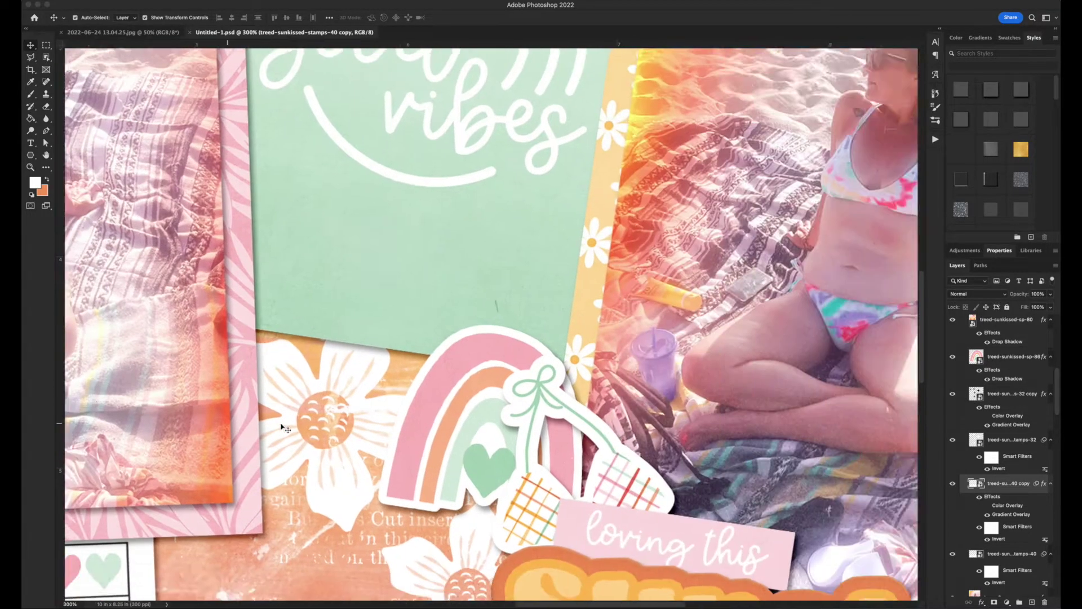
pyautogui.hscroll(15, 285, 429)
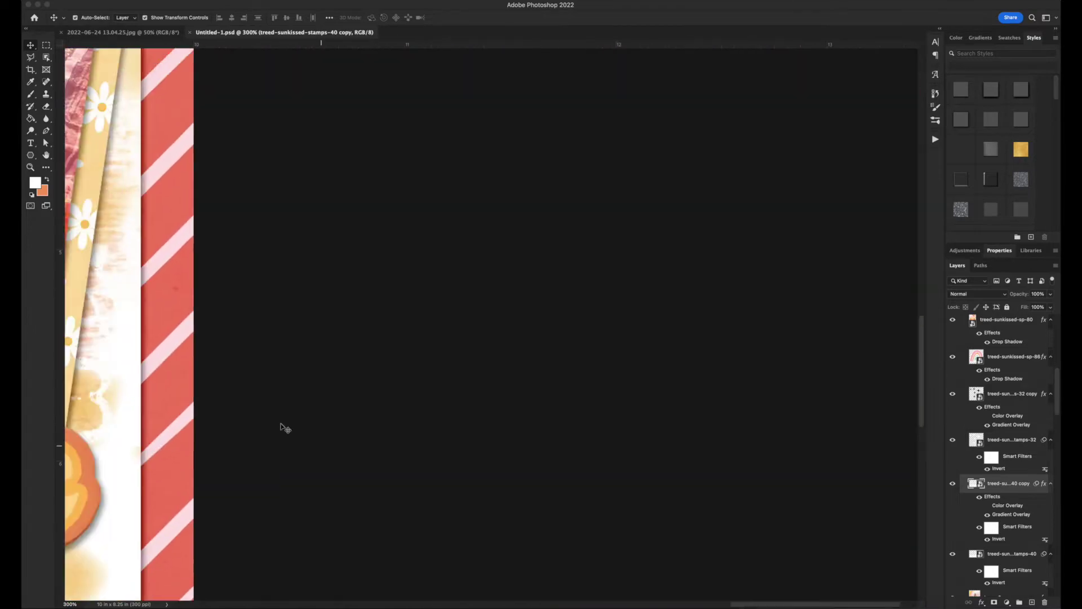
pyautogui.scroll(10, 284, 428)
pyautogui.hscroll(-5, 284, 429)
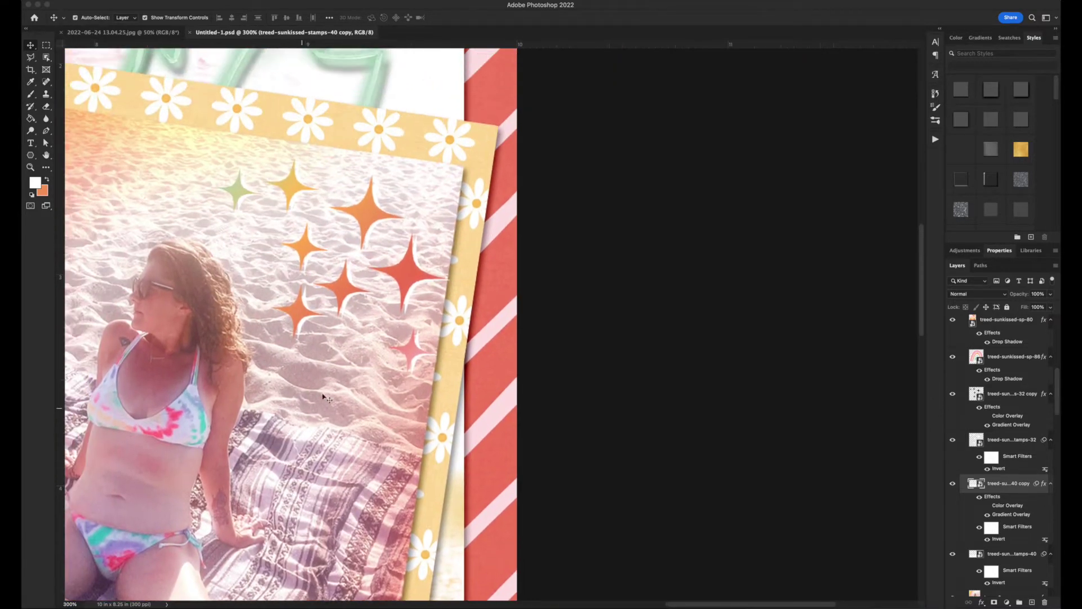
pyautogui.click(427, 278)
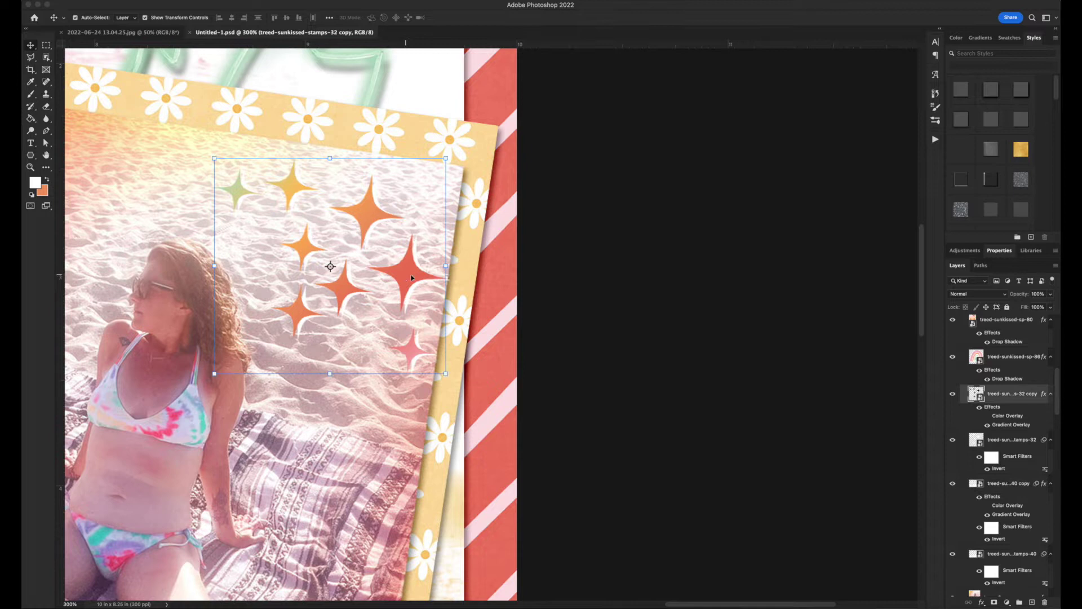
# Compare the star stamp copy with and without its layer effects, leaving the Gradient Overlay on.
pyautogui.click(979, 408)
pyautogui.click(982, 414)
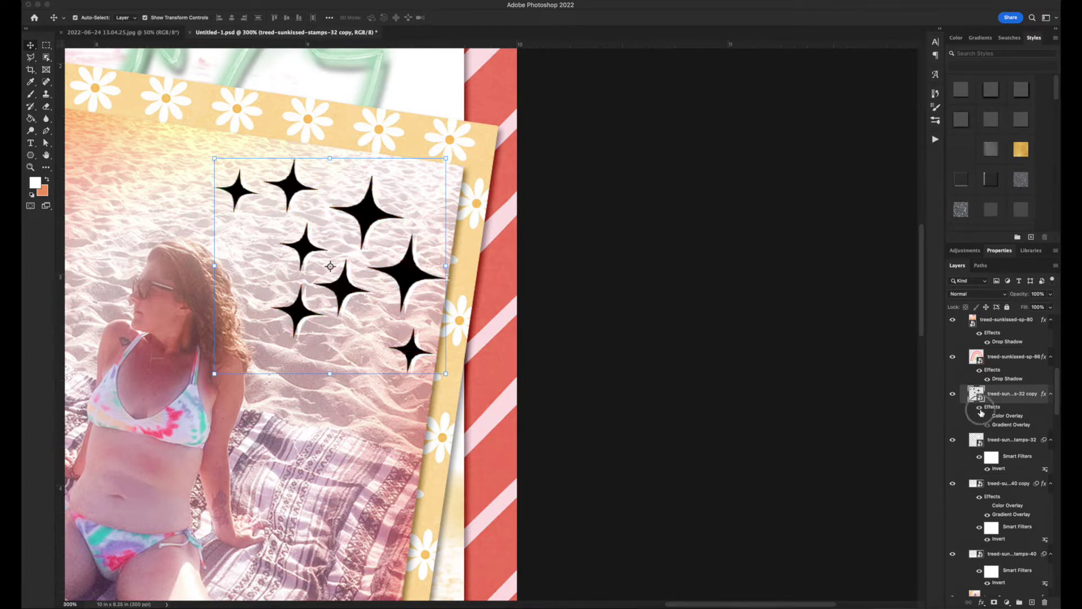
pyautogui.hotkey('ctrl', 'z')
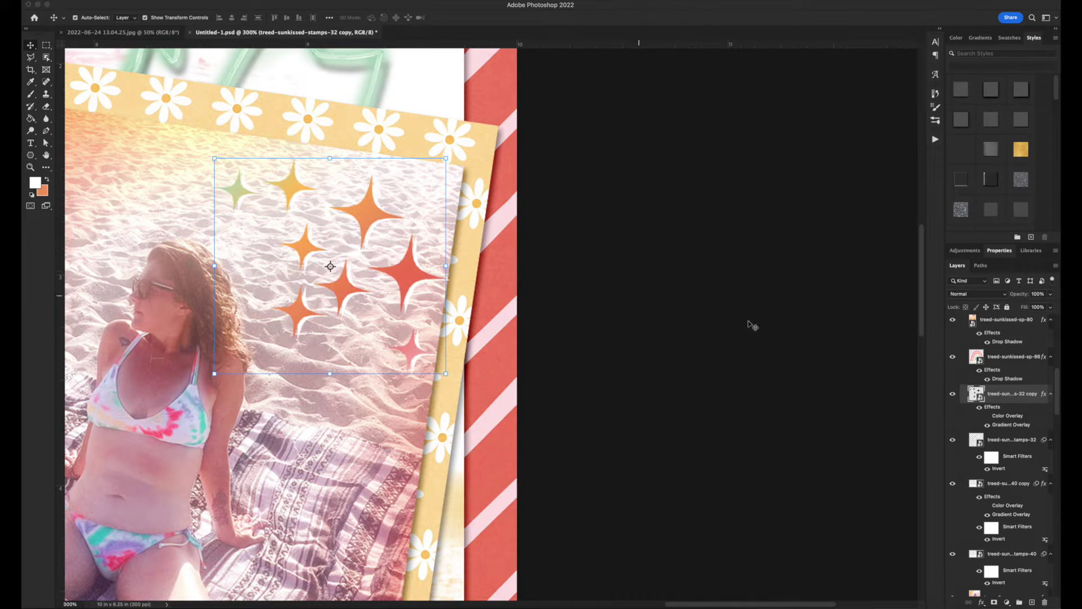
pyautogui.click(981, 408)
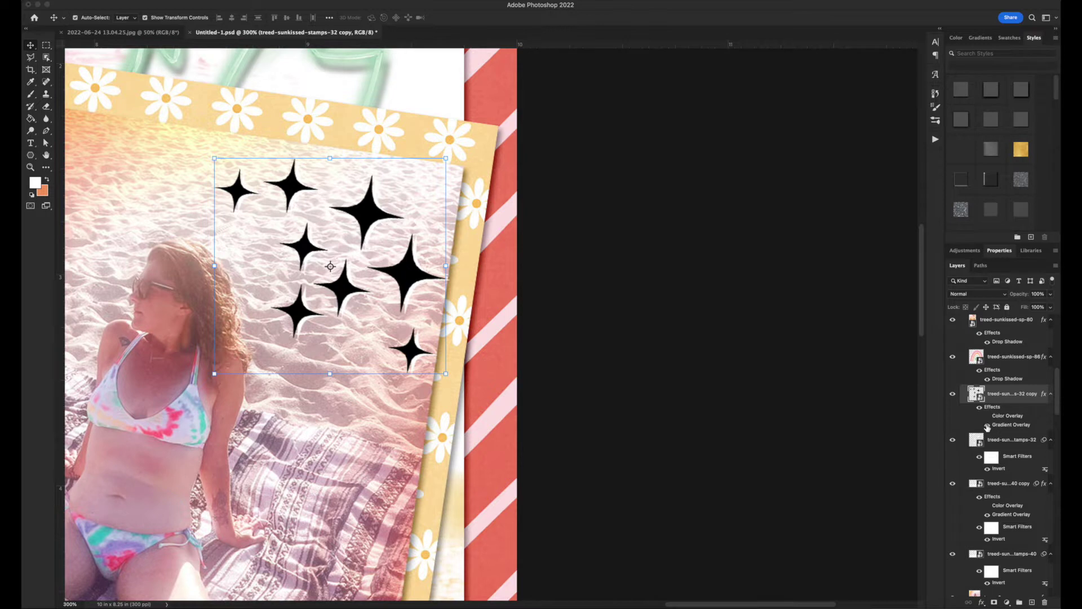
pyautogui.click(988, 426)
pyautogui.click(987, 417)
pyautogui.click(988, 417)
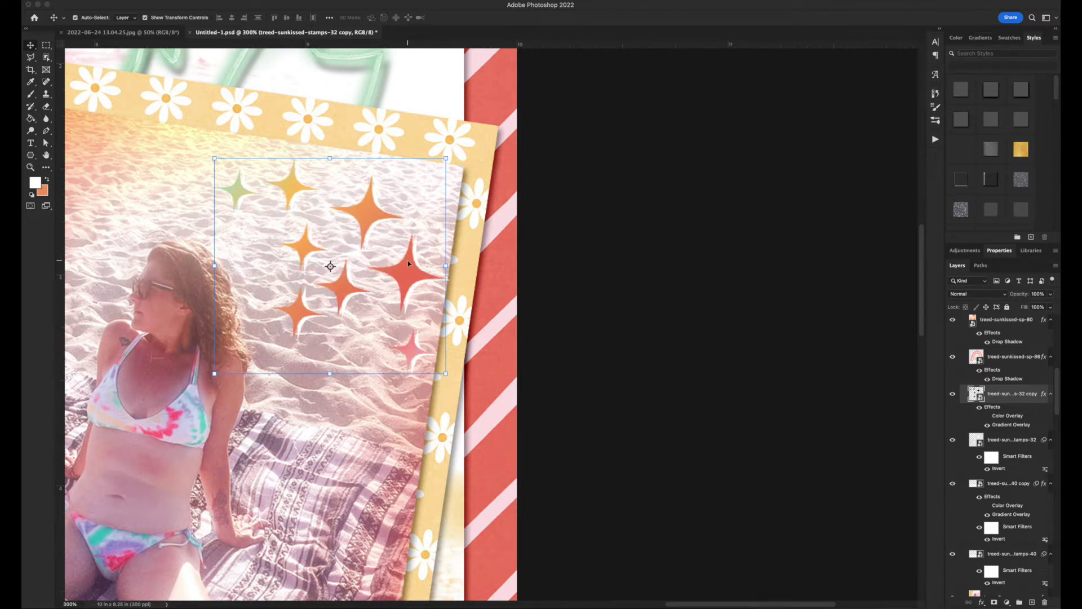
# Review the star stamp copy's Gradient Overlay settings and its gradient's colour stops without altering them.
pyautogui.doubleClick(1007, 427)
pyautogui.moveTo(870, 246); pyautogui.dragTo(545, 246)
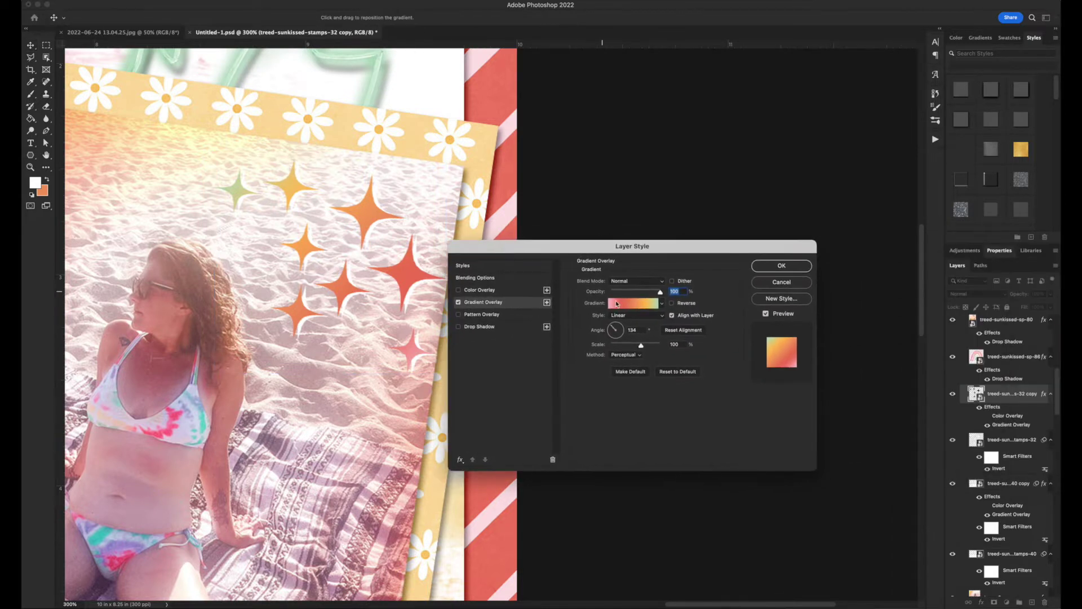
pyautogui.click(637, 305)
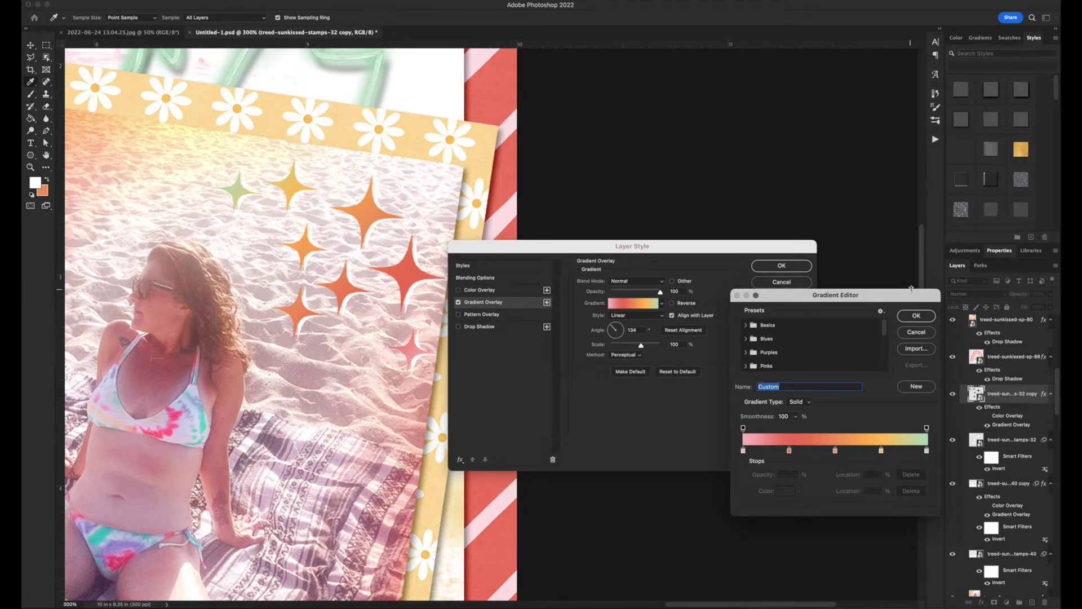
pyautogui.click(916, 315)
pyautogui.click(776, 266)
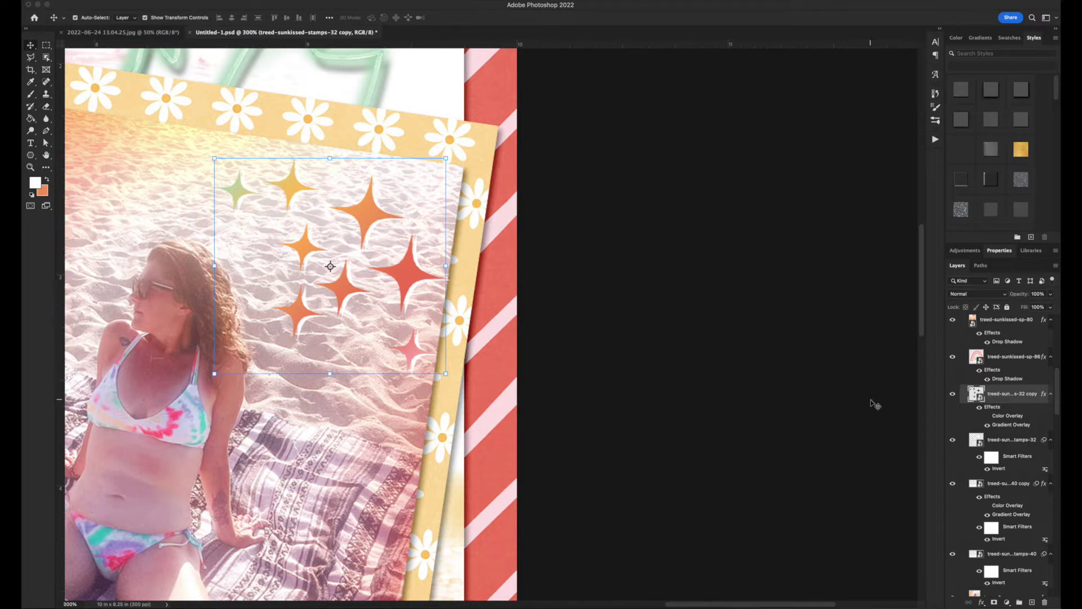
# Compare the stars with the inverted stamps-32 layer beneath them hidden and shown, and select that layer.
pyautogui.click(953, 440)
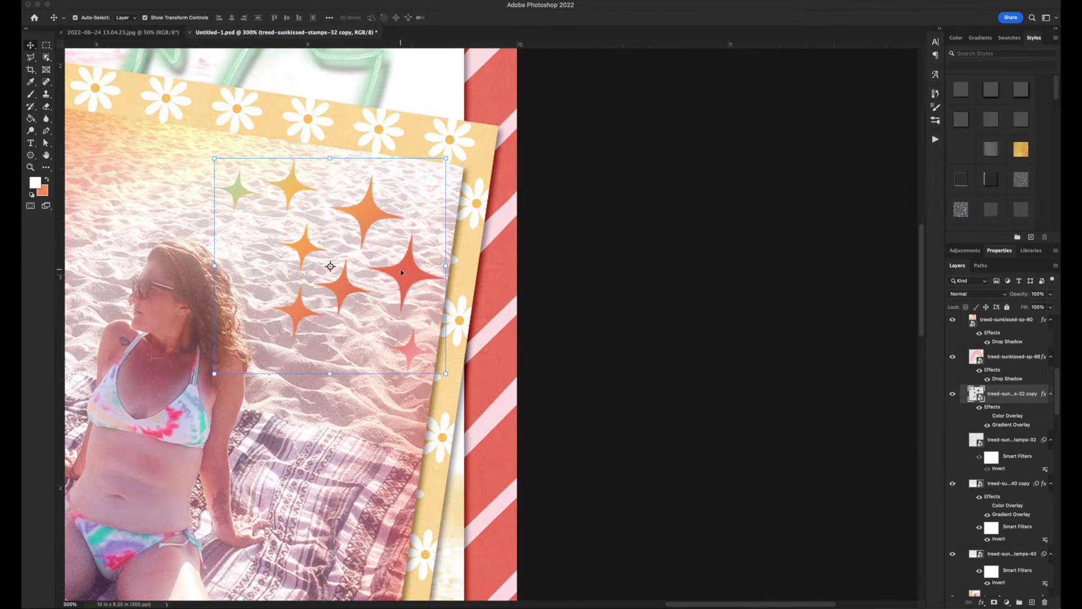
pyautogui.click(953, 441)
pyautogui.click(1013, 445)
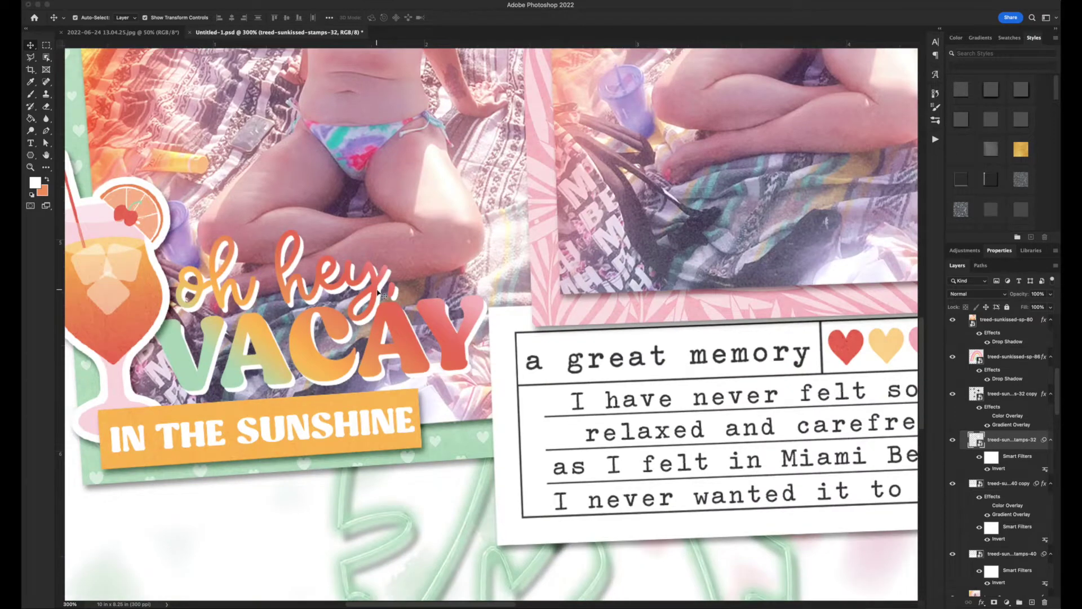
# Select the gradient vacay title and compare it with the inverted stamps-40 layer beneath it hidden and shown.
pyautogui.scroll(-5, 379, 294)
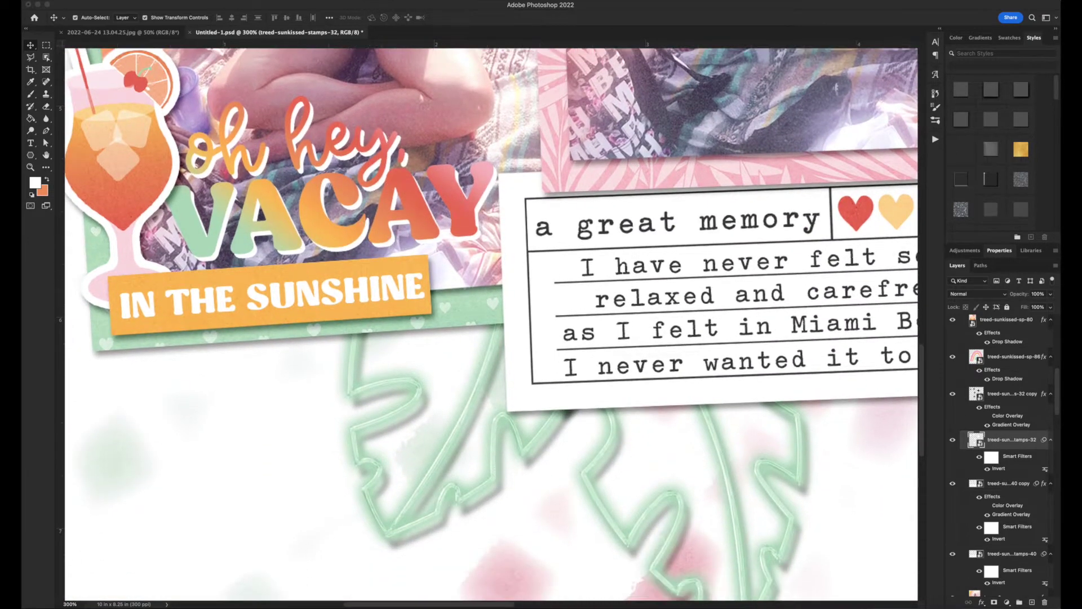
pyautogui.click(393, 248)
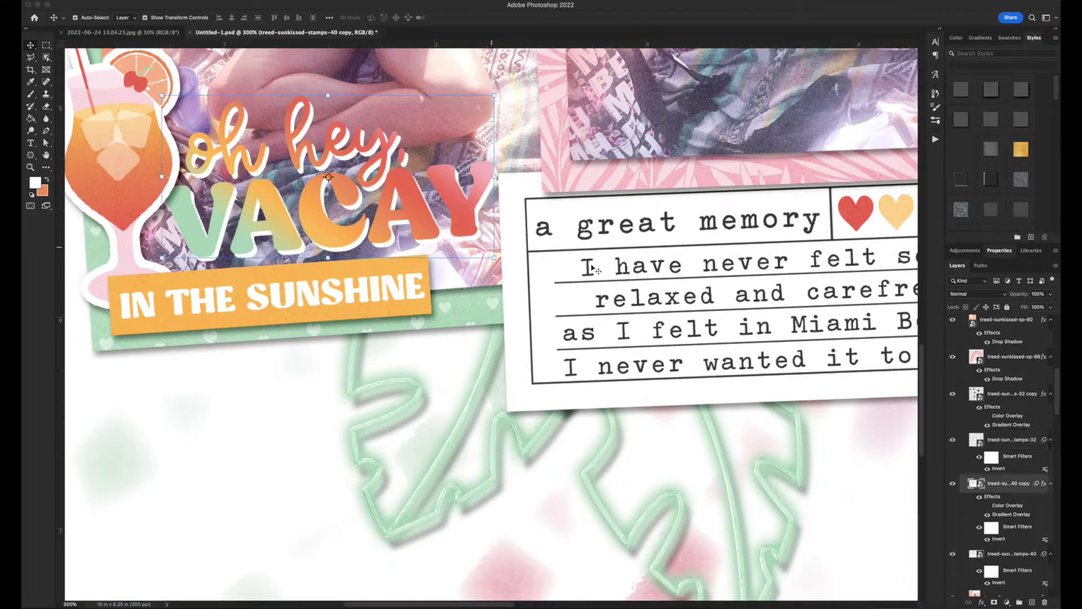
pyautogui.click(953, 554)
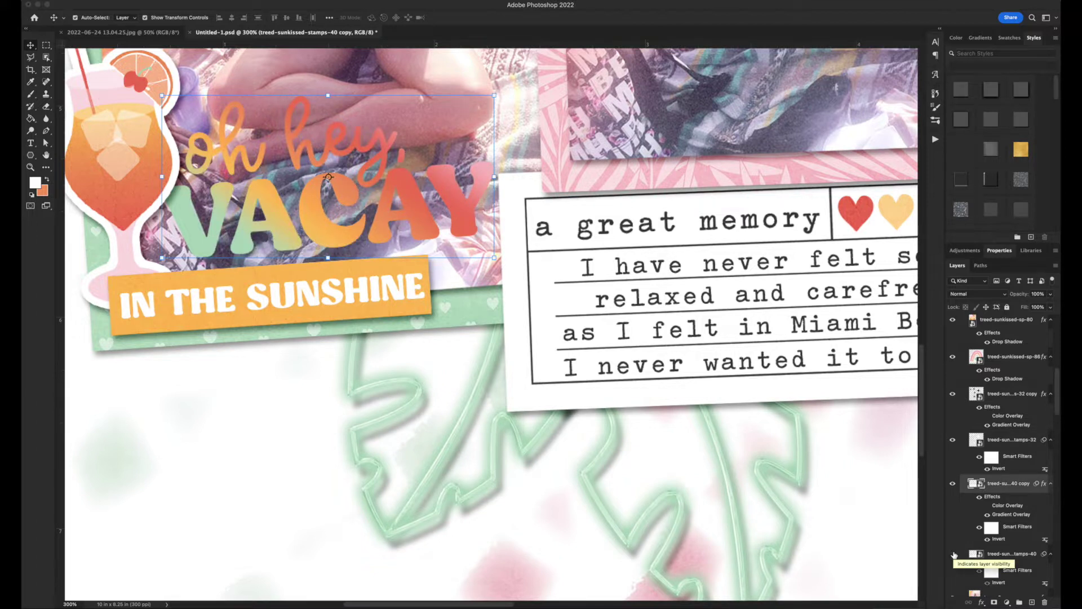
pyautogui.click(954, 554)
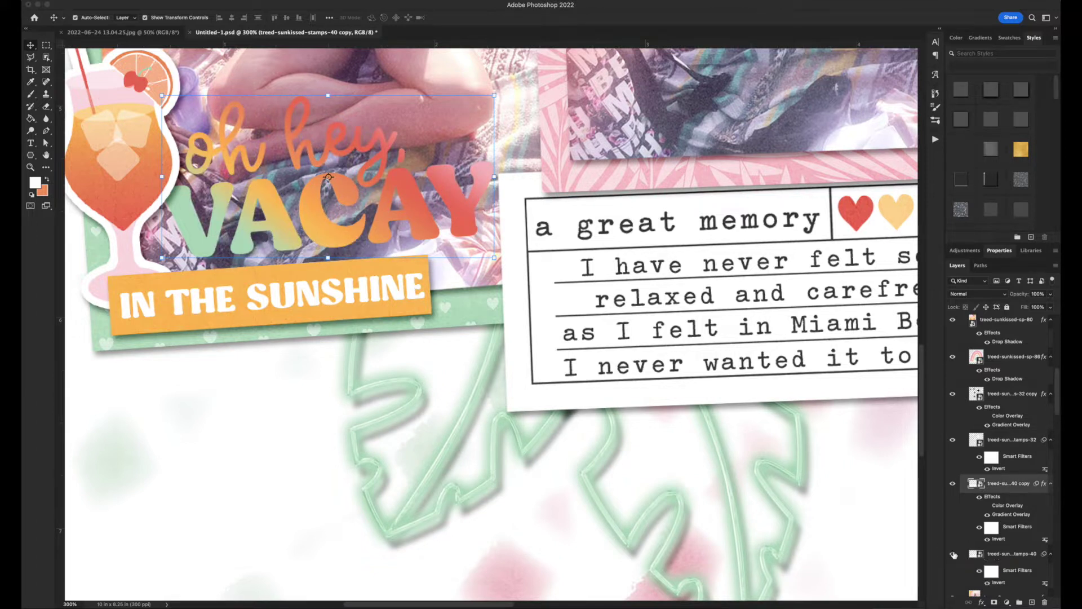
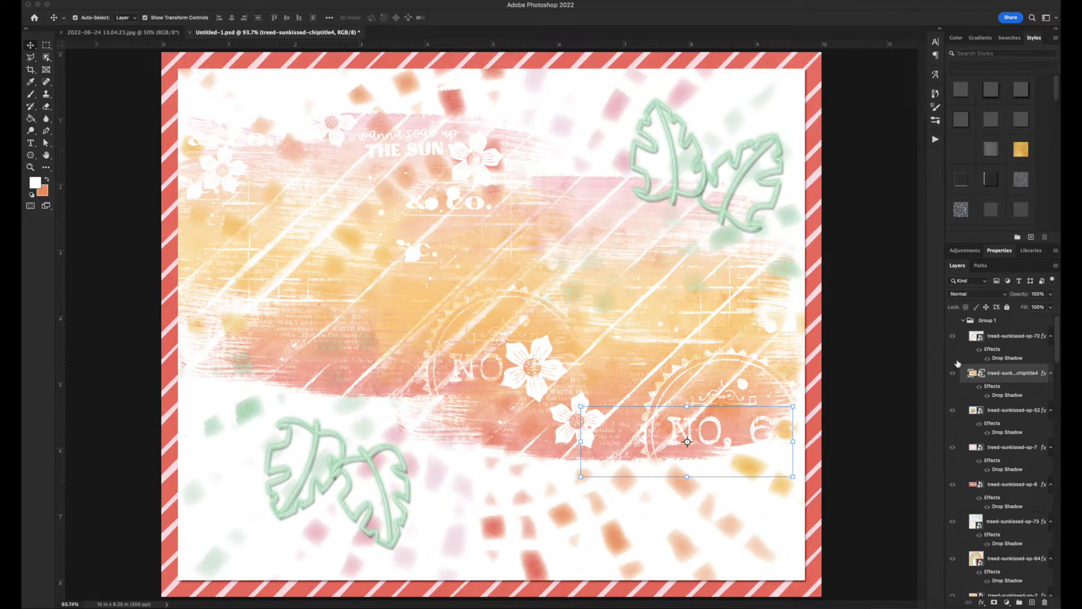
# Collapse Group 1, hide the layers above Layer 8, and show and select the striped treed-sunkissed-pp-02 paper.
pyautogui.moveTo(1020, 376); pyautogui.dragTo(959, 397)
pyautogui.click(963, 319)
pyautogui.click(954, 555)
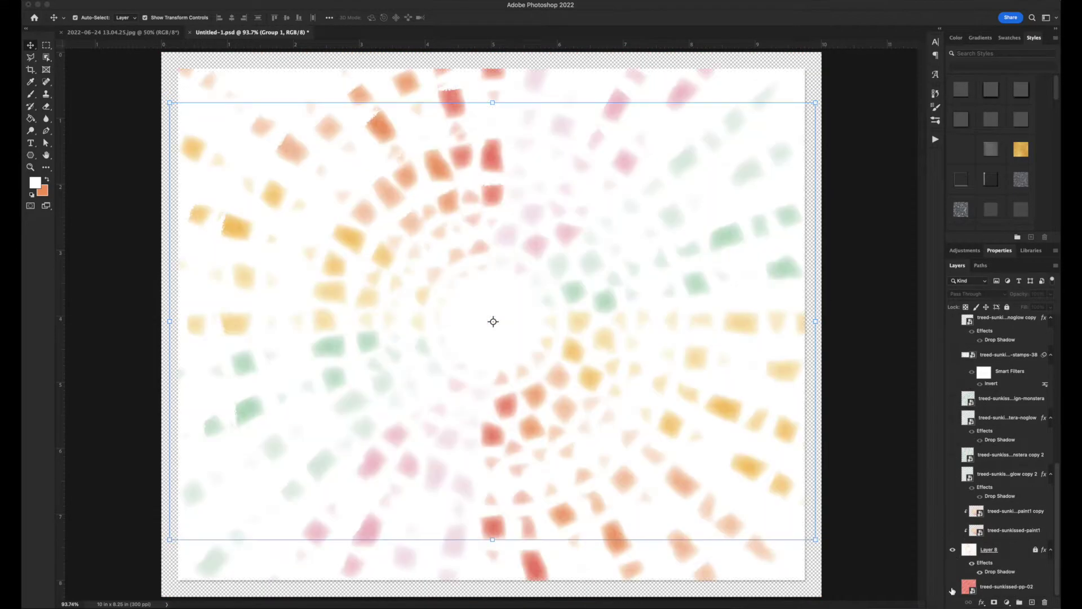
pyautogui.click(953, 588)
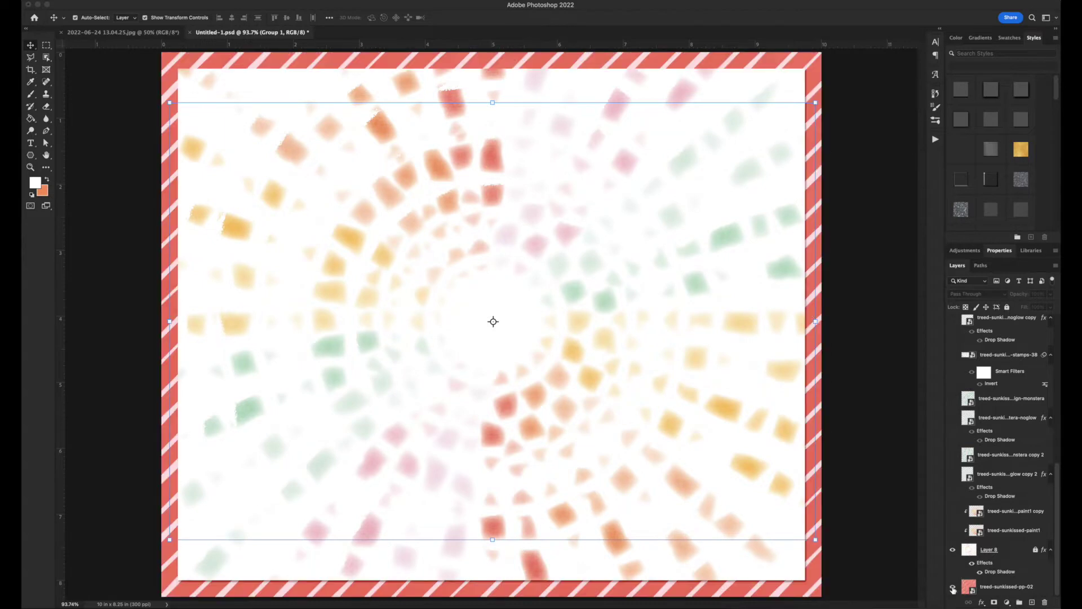
pyautogui.click(568, 244)
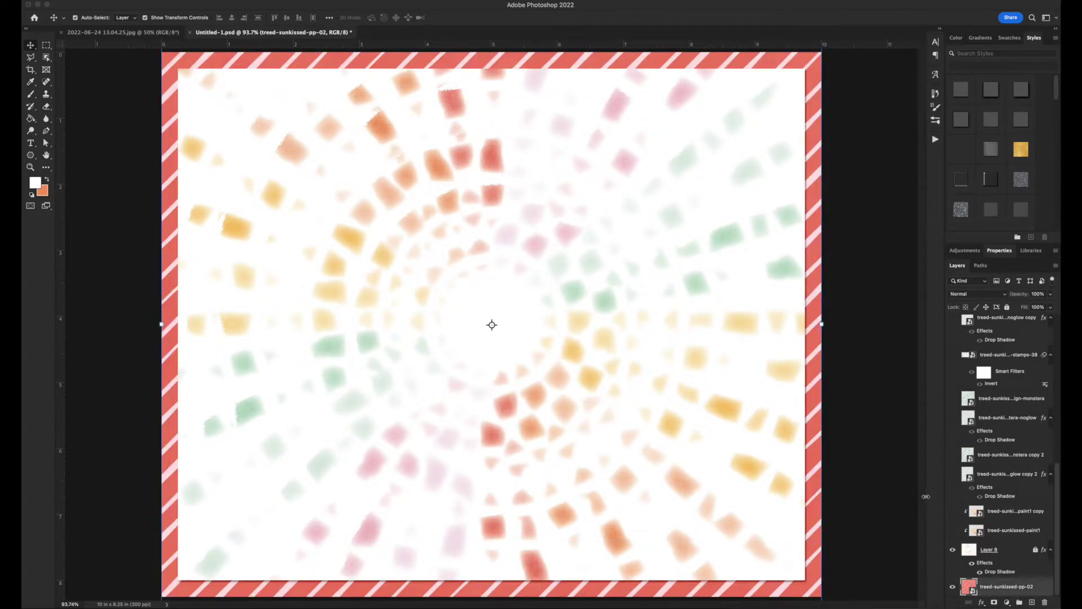
# Show the treed-sunkissed-paint1 layer and its copy above Layer 8, comparing the background with the copy off and on.
pyautogui.click(953, 511)
pyautogui.click(953, 530)
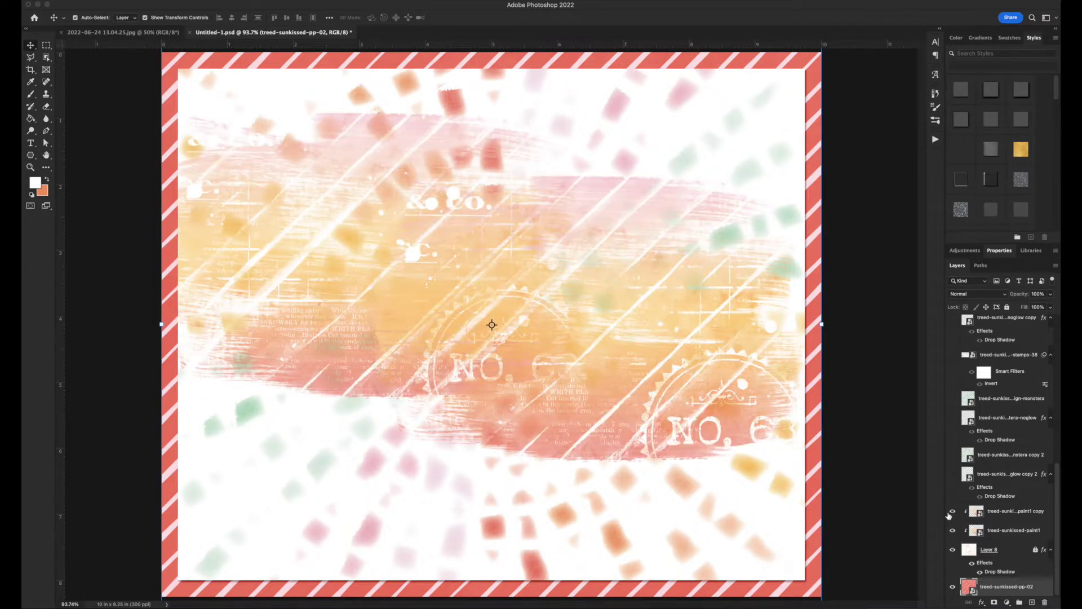
pyautogui.click(953, 510)
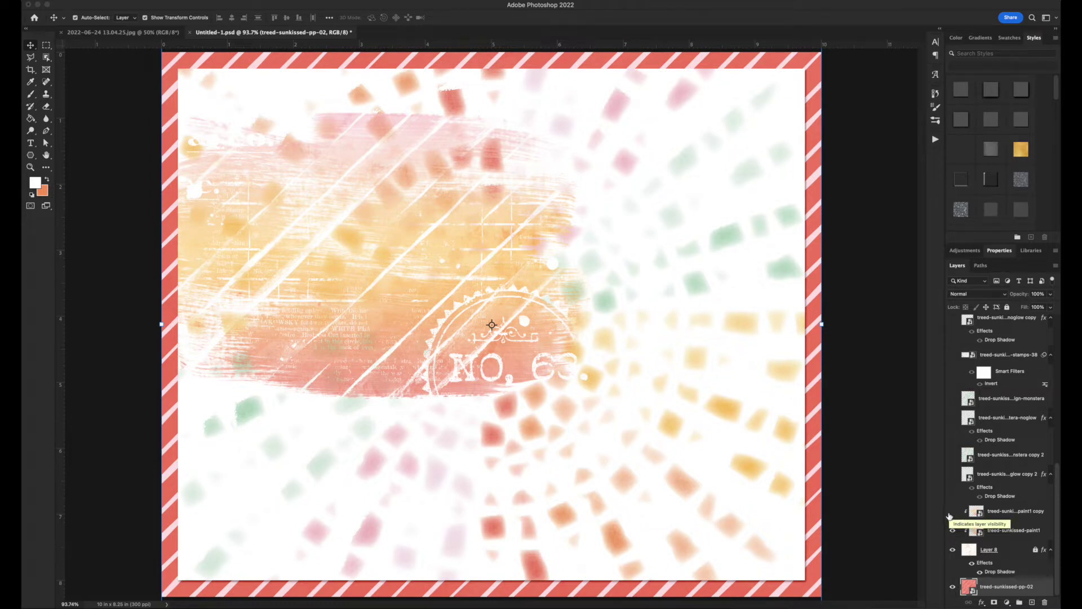
pyautogui.moveTo(951, 515); pyautogui.dragTo(953, 530)
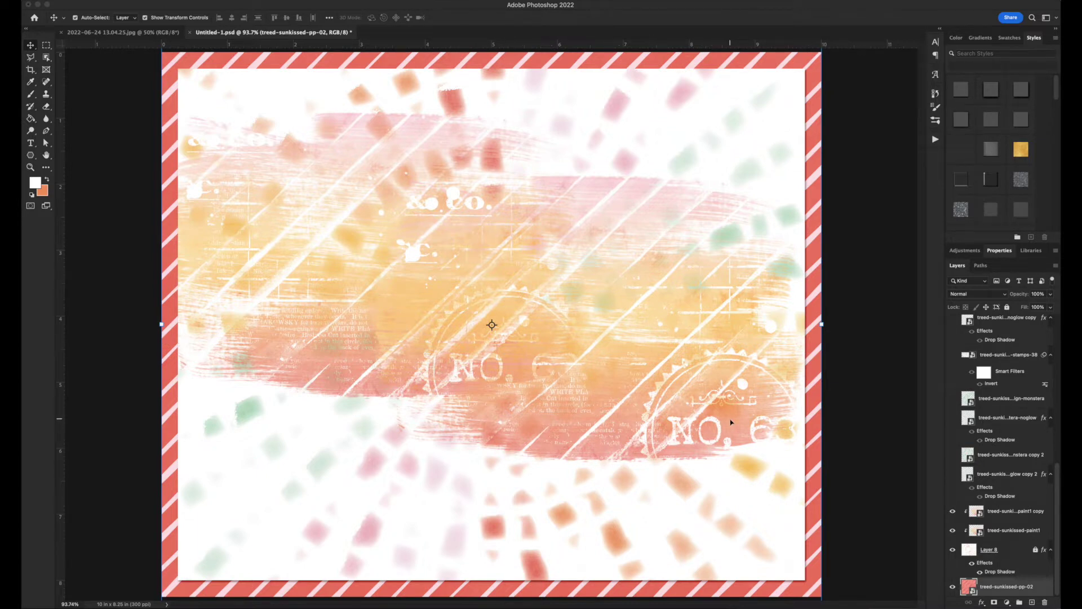
# Preview the Group 1 photo cluster over the painted background, and hide the group again.
pyautogui.scroll(10, 978, 420)
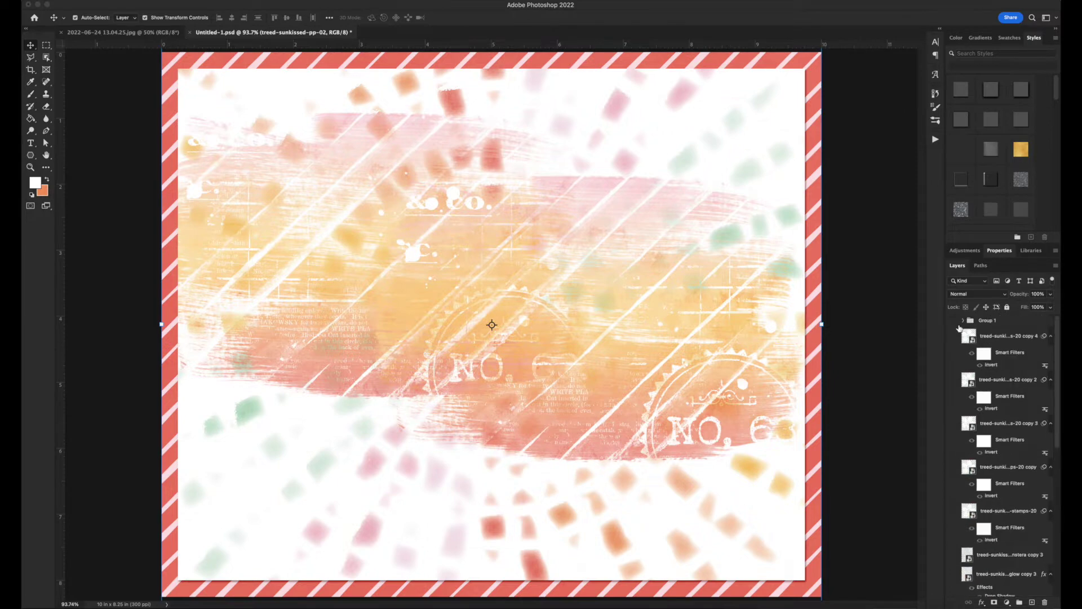
pyautogui.click(953, 322)
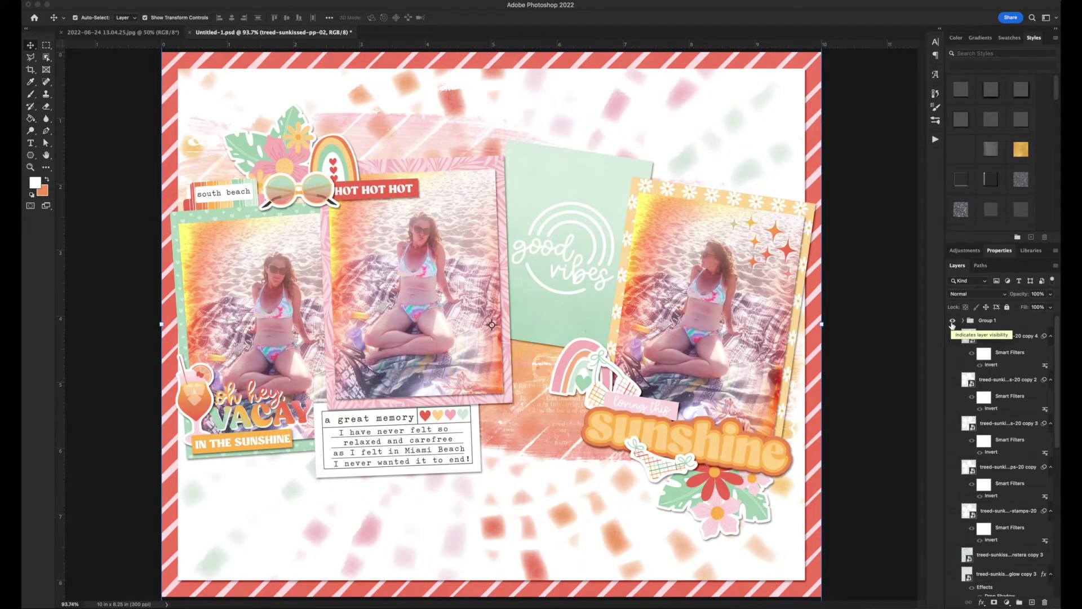
pyautogui.click(953, 321)
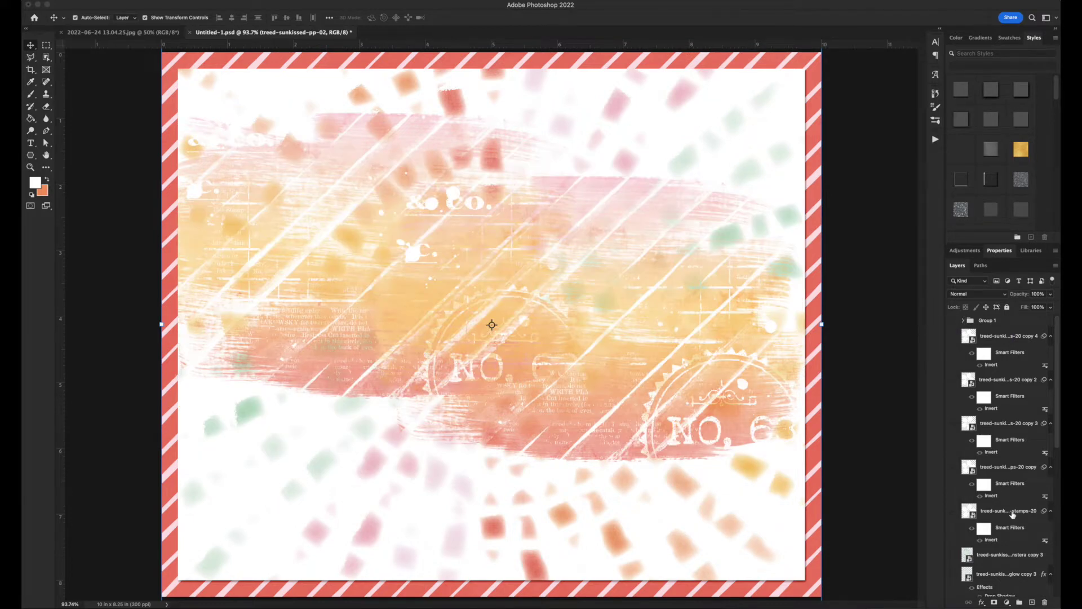
# Show all four monstera leaf layers together with their matching noglow layers, leaving the stamp layers hidden.
pyautogui.scroll(-5, 1013, 514)
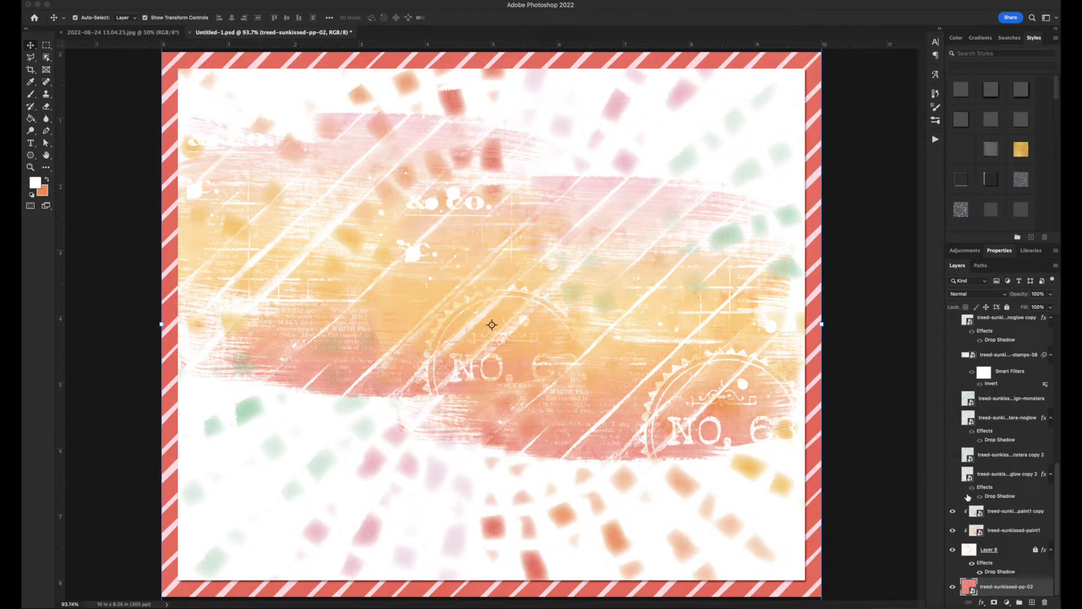
pyautogui.scroll(1, 964, 495)
pyautogui.moveTo(953, 486); pyautogui.dragTo(953, 408)
pyautogui.scroll(6, 1026, 493)
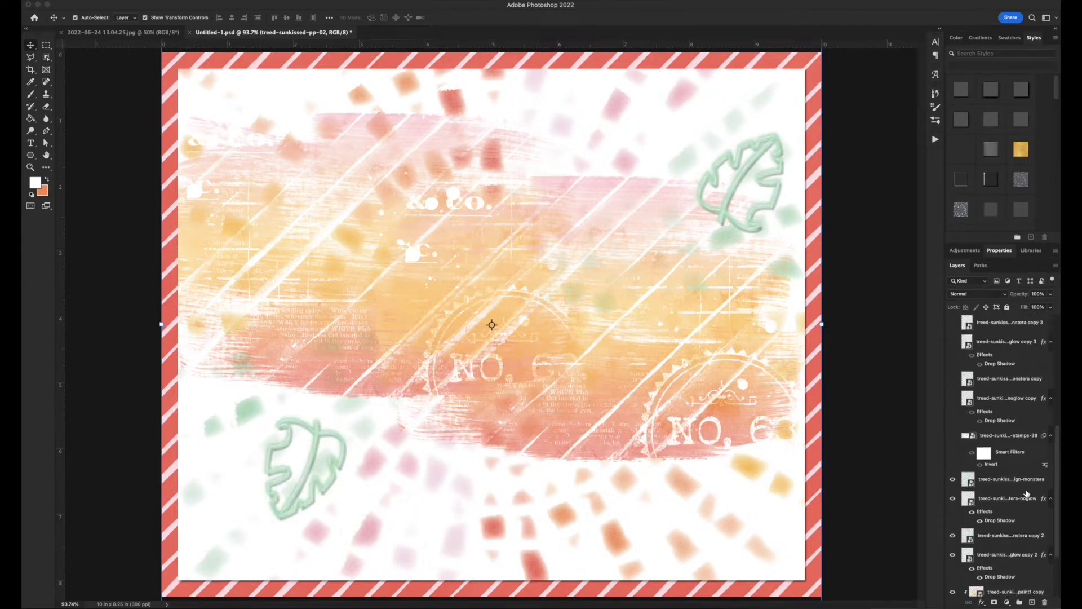
pyautogui.moveTo(953, 410); pyautogui.dragTo(952, 391)
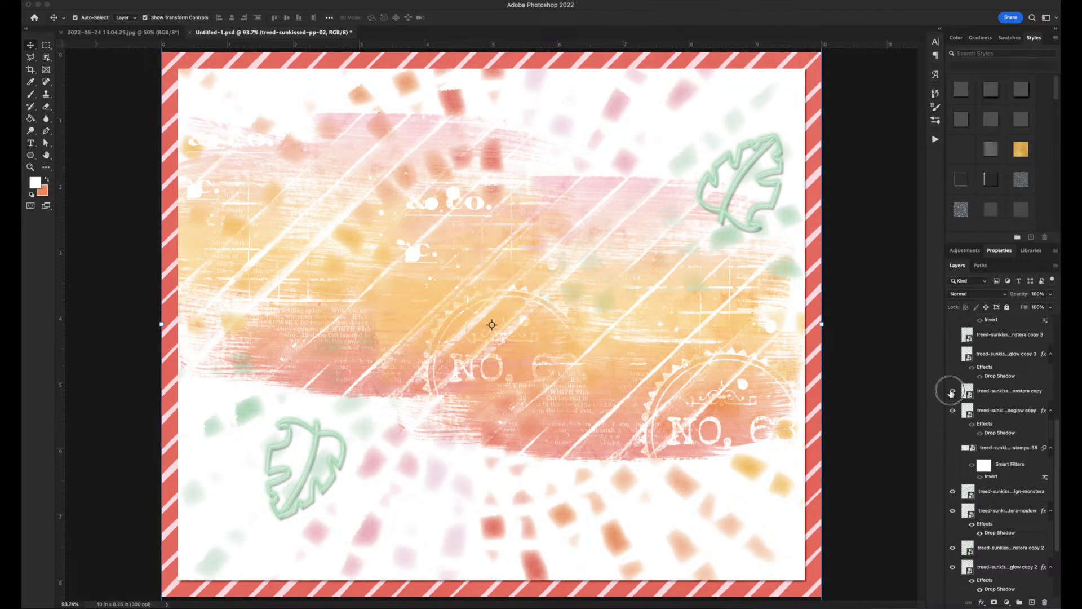
pyautogui.scroll(7, 978, 501)
pyautogui.click(953, 465)
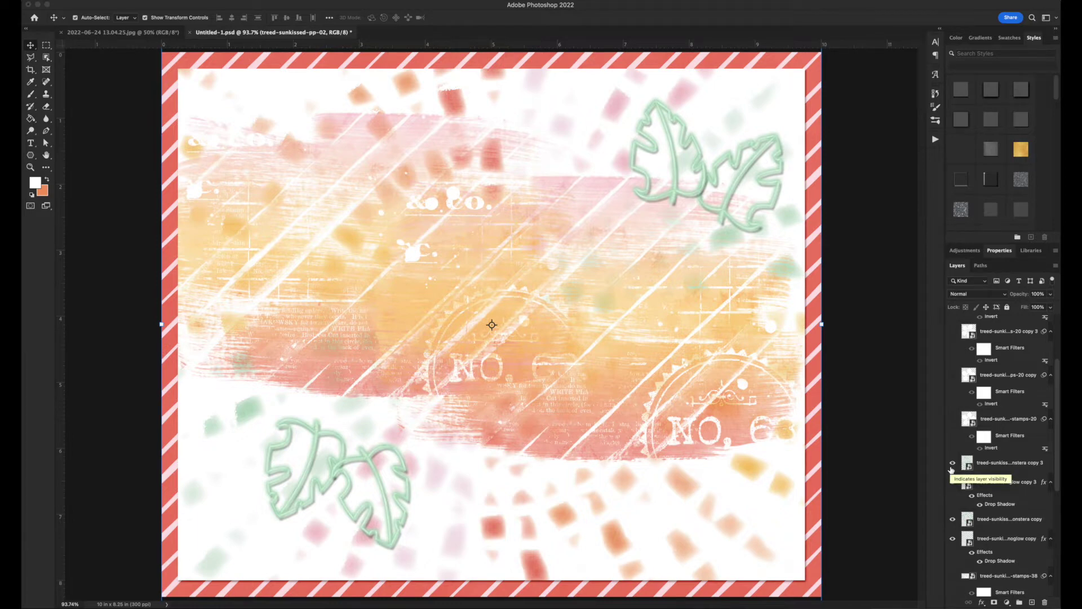
pyautogui.scroll(5, 611, 439)
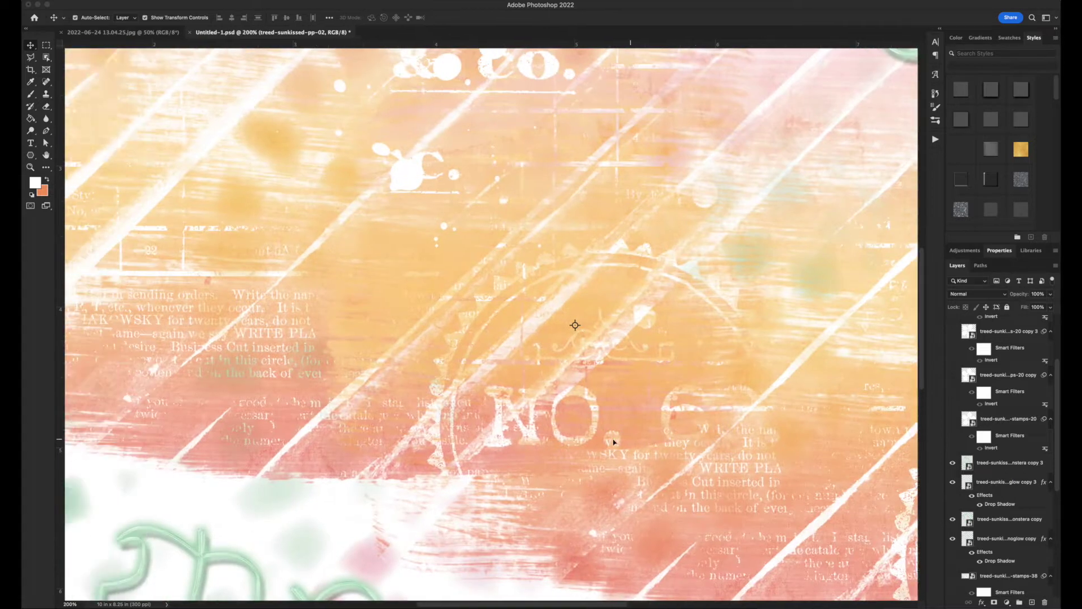
# Compare the lower monstera copy leaf with its glow layer off and on, leaving the glow layer shown.
pyautogui.scroll(-4, 614, 442)
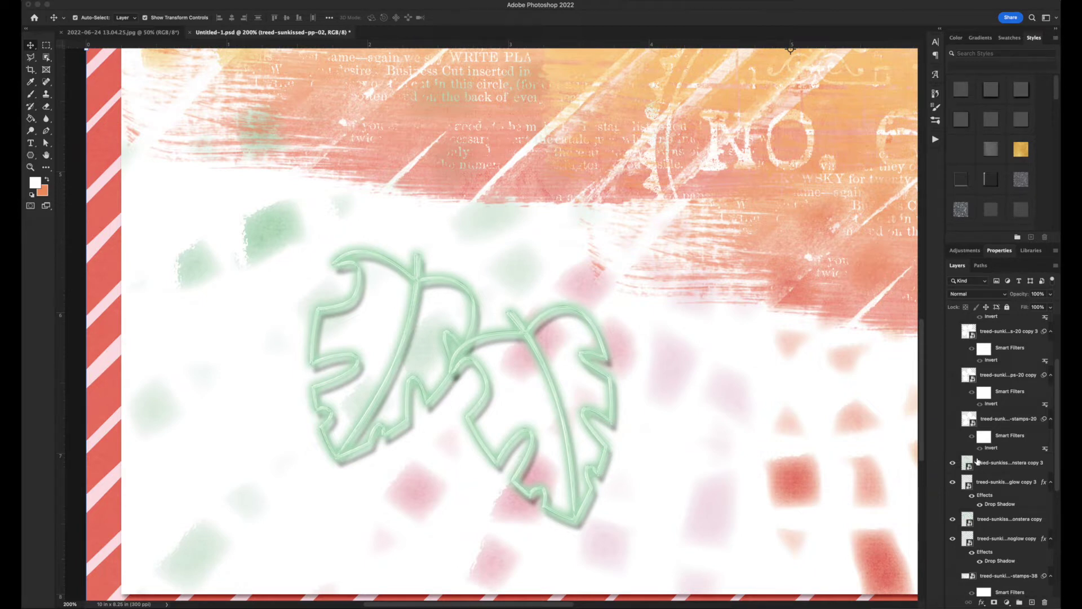
pyautogui.click(953, 462)
pyautogui.click(607, 375)
pyautogui.click(953, 518)
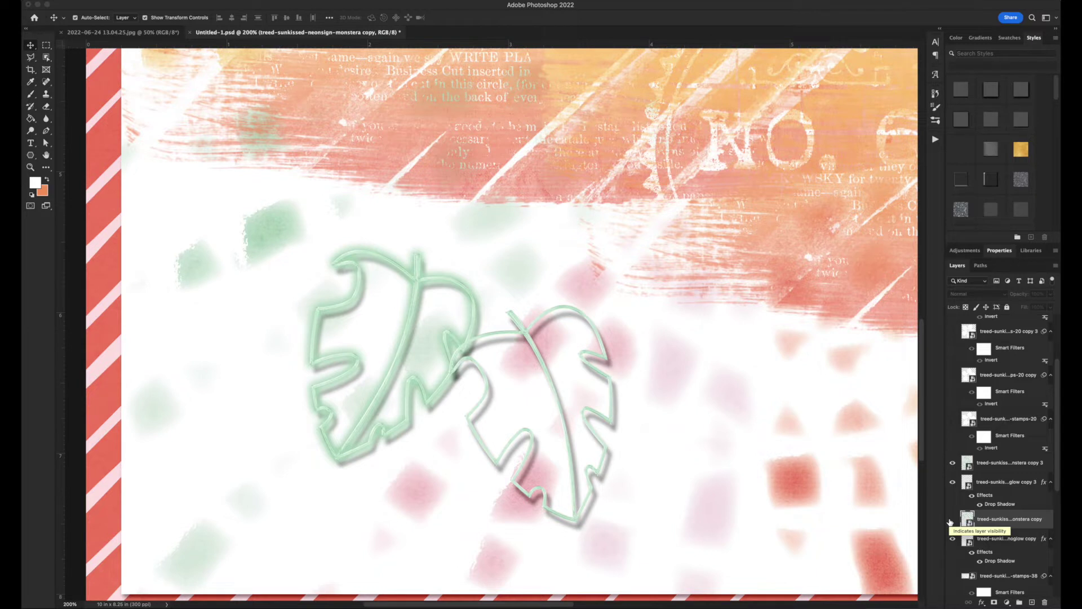
pyautogui.click(953, 519)
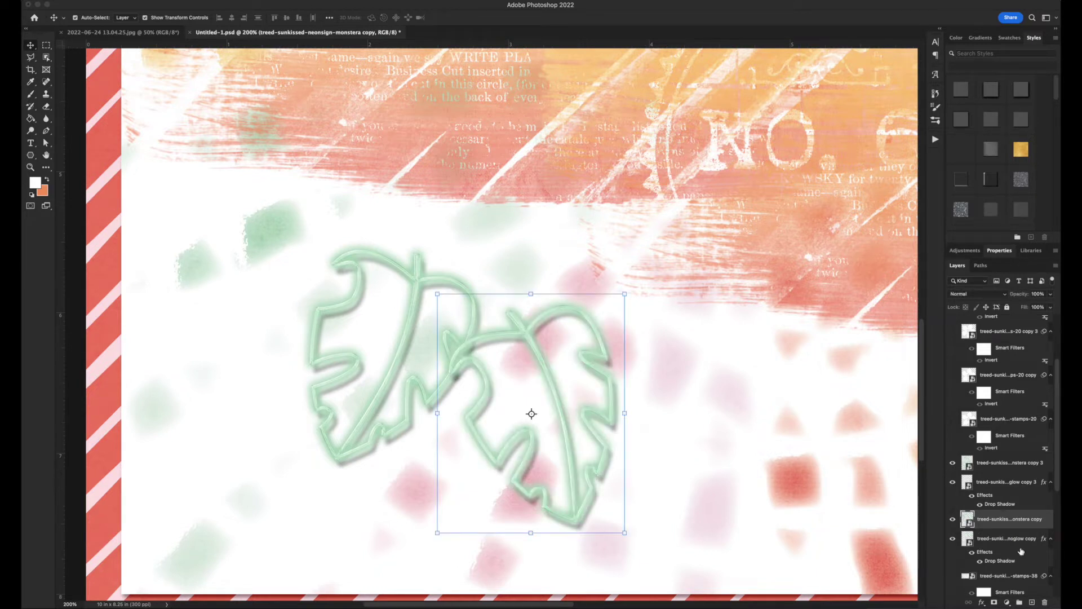
pyautogui.click(953, 520)
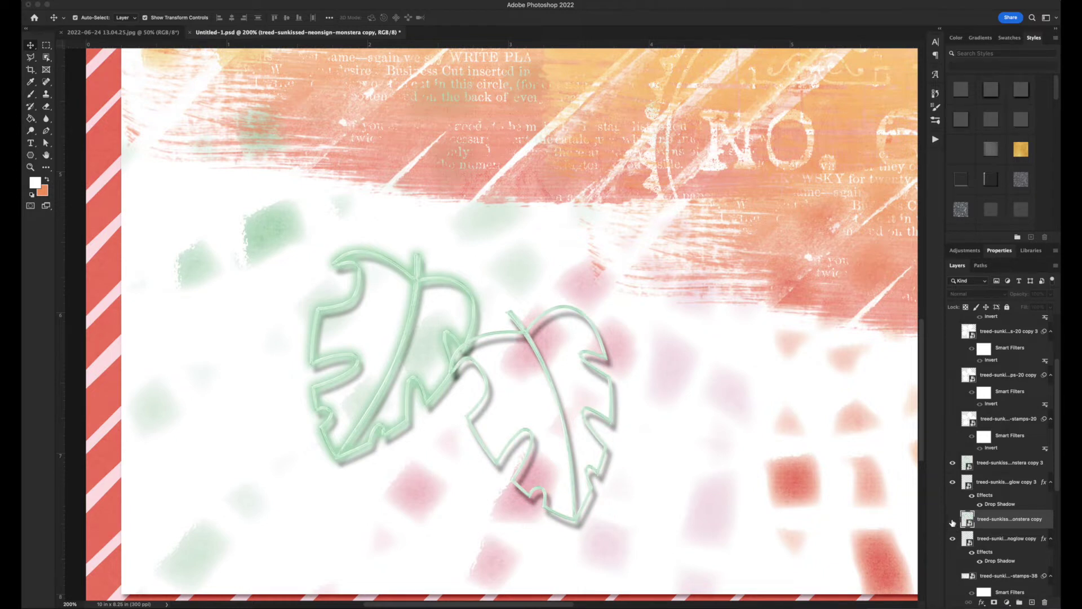
pyautogui.click(953, 519)
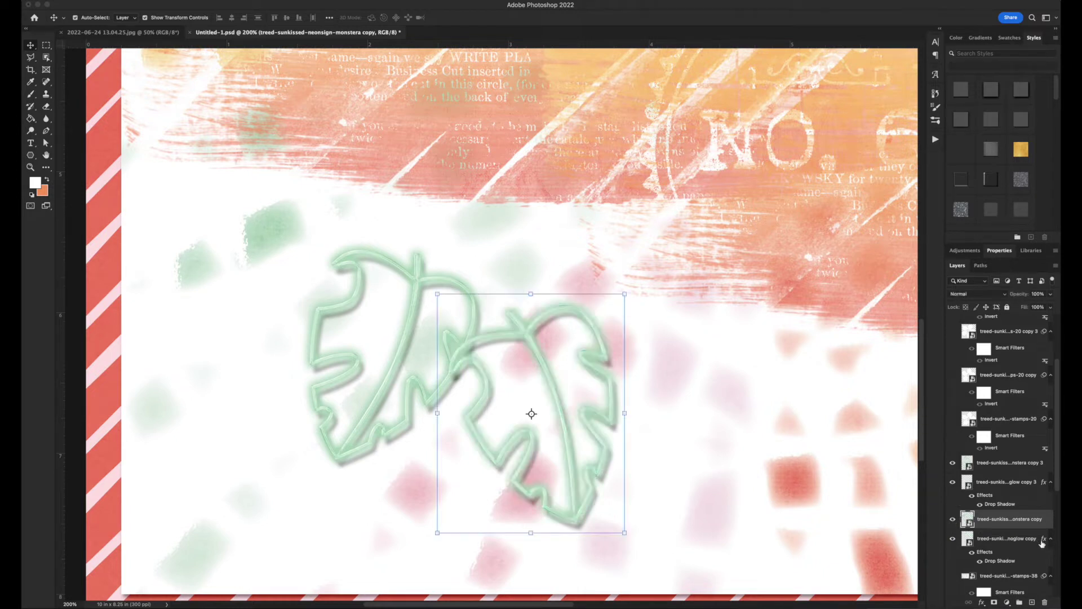
# Try the Drop Shadow on the glowing monstera copy layer instead, return it to the noglow copy, and select the glowing copy.
pyautogui.moveTo(1044, 540); pyautogui.dragTo(1026, 527)
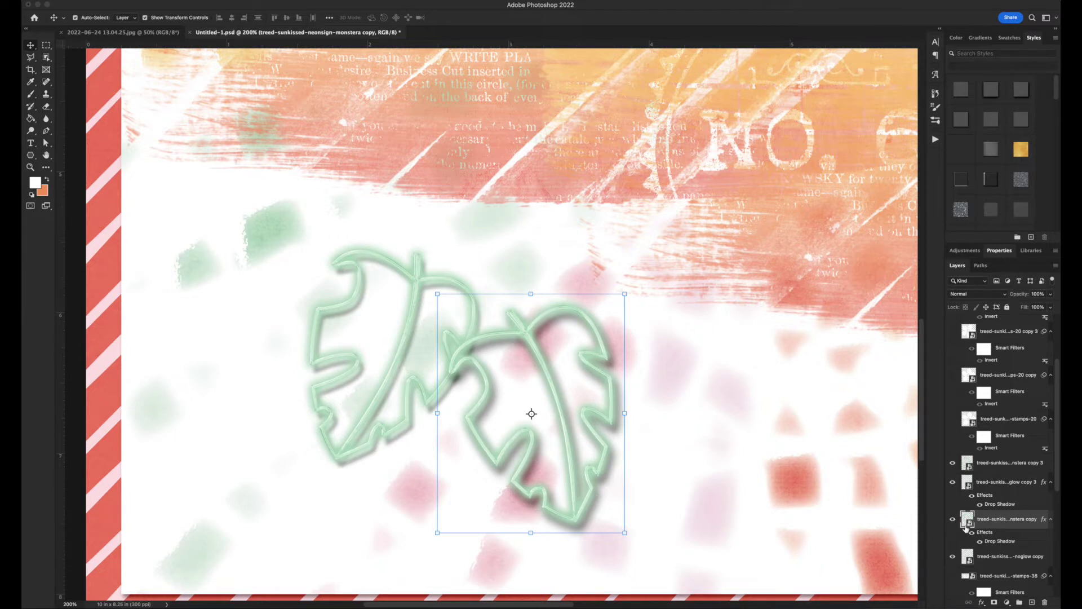
pyautogui.moveTo(990, 543); pyautogui.dragTo(998, 557)
pyautogui.click(996, 545)
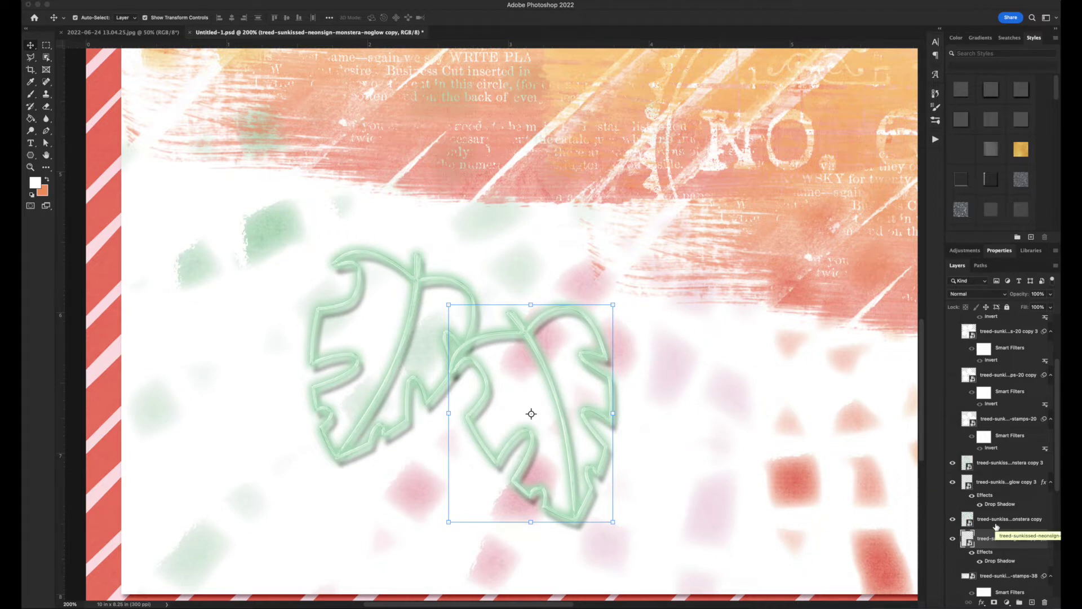
pyautogui.click(996, 527)
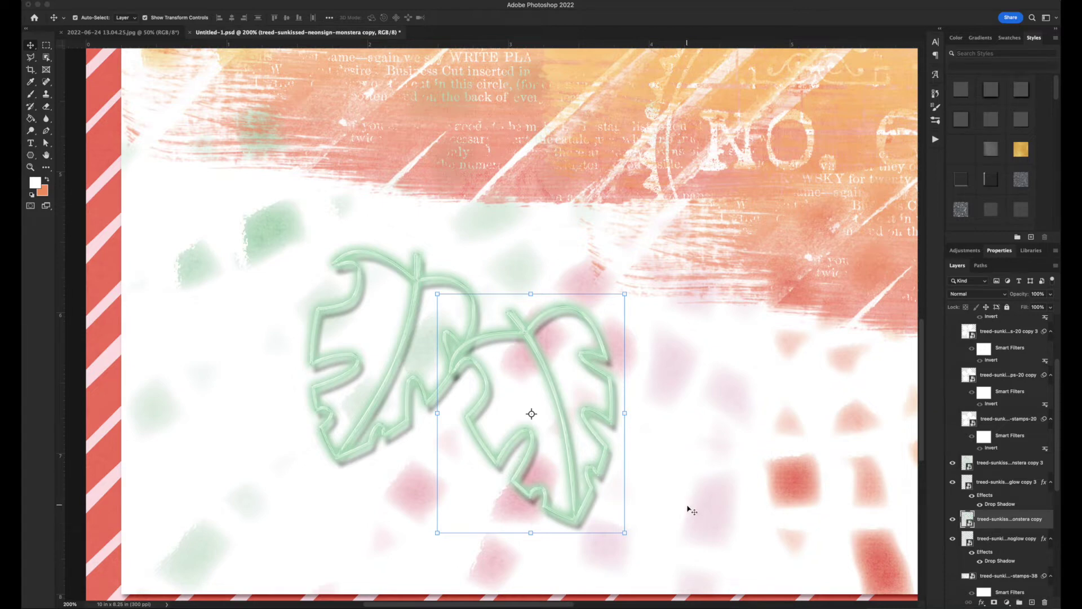
# Show the treed-sunkissed-stamps-20 flower and its first copy, comparing the original with its Invert smart filter off and on.
pyautogui.press('super+minus')
pyautogui.press('super+minus')
pyautogui.press('super+minus')
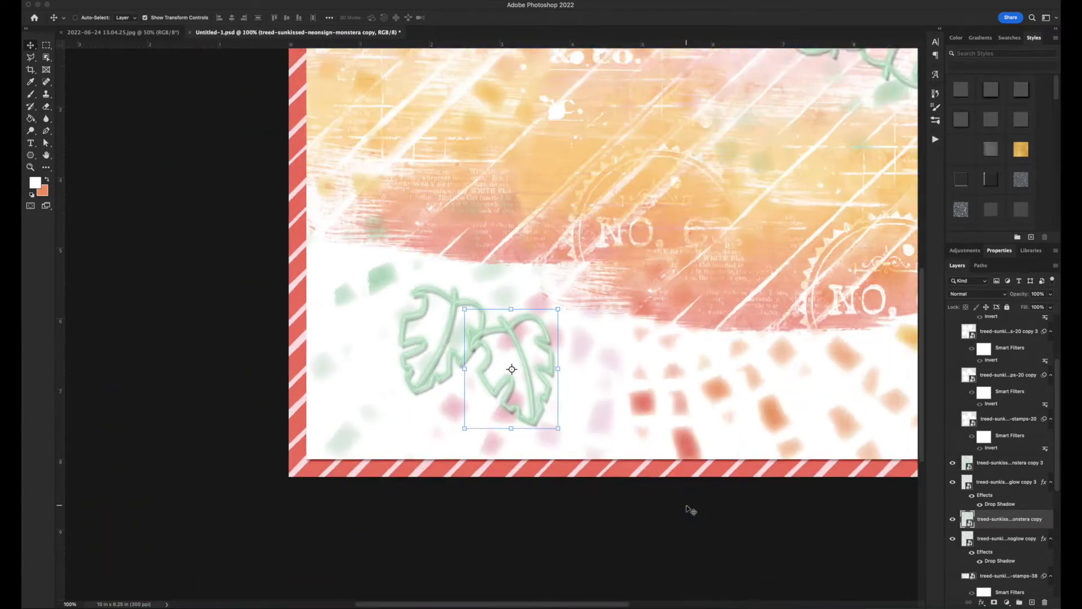
pyautogui.scroll(1, 962, 441)
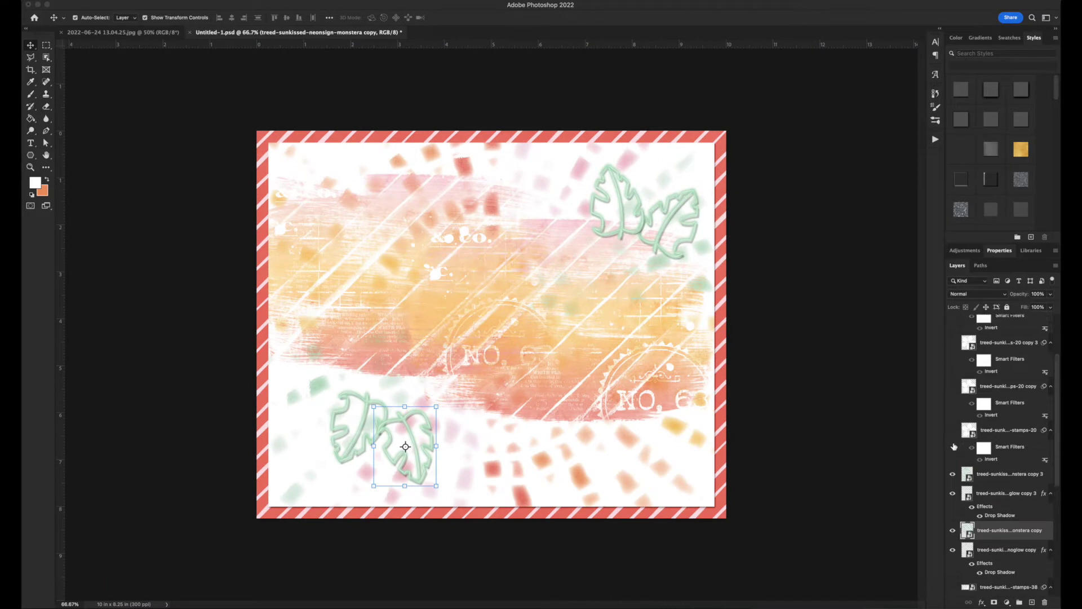
pyautogui.click(953, 431)
pyautogui.click(953, 387)
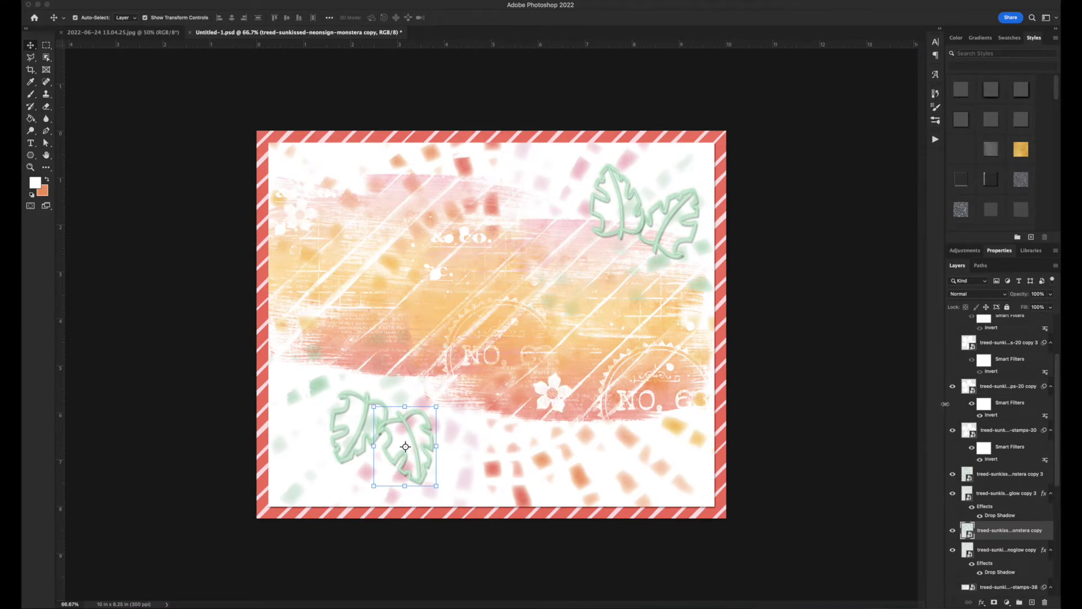
pyautogui.click(971, 450)
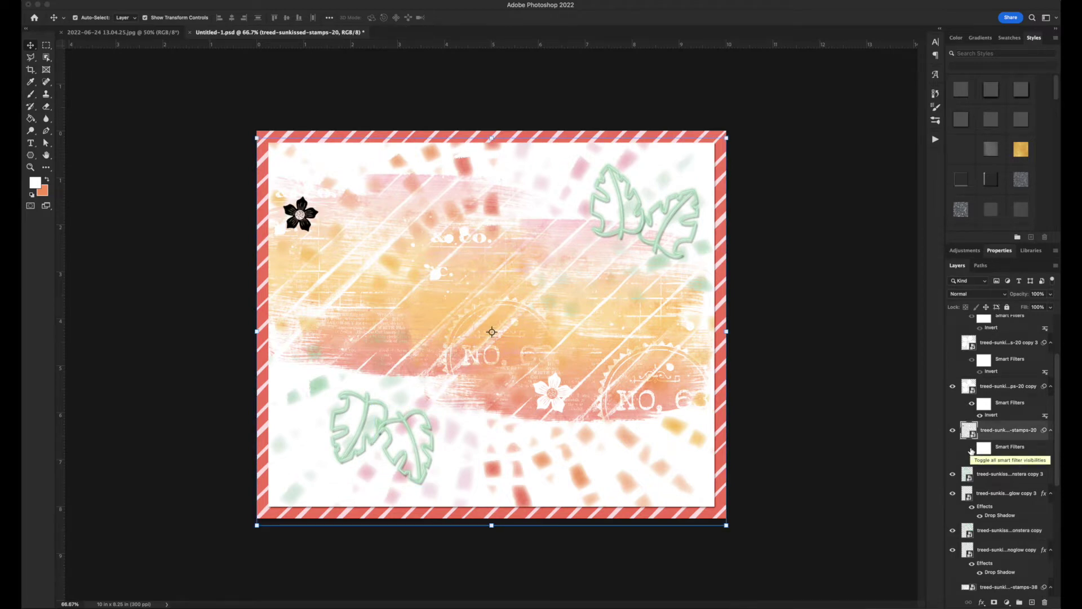
pyautogui.click(971, 450)
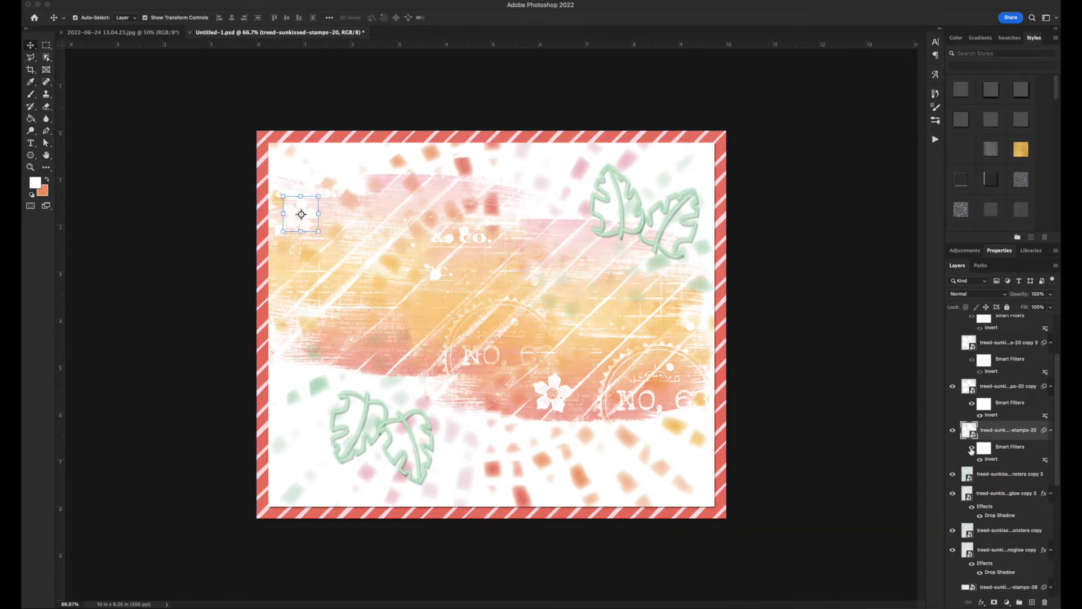
# Show flower stamp copies 3, 2 and 4, and reveal the Group 1 photo cluster above them.
pyautogui.click(953, 344)
pyautogui.scroll(3, 949, 393)
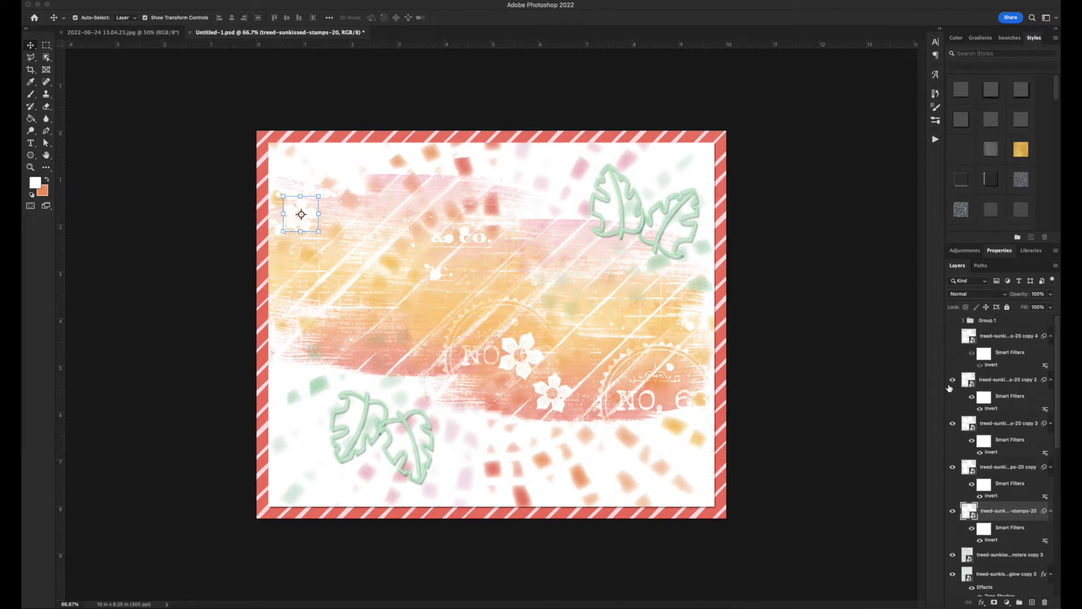
pyautogui.click(953, 337)
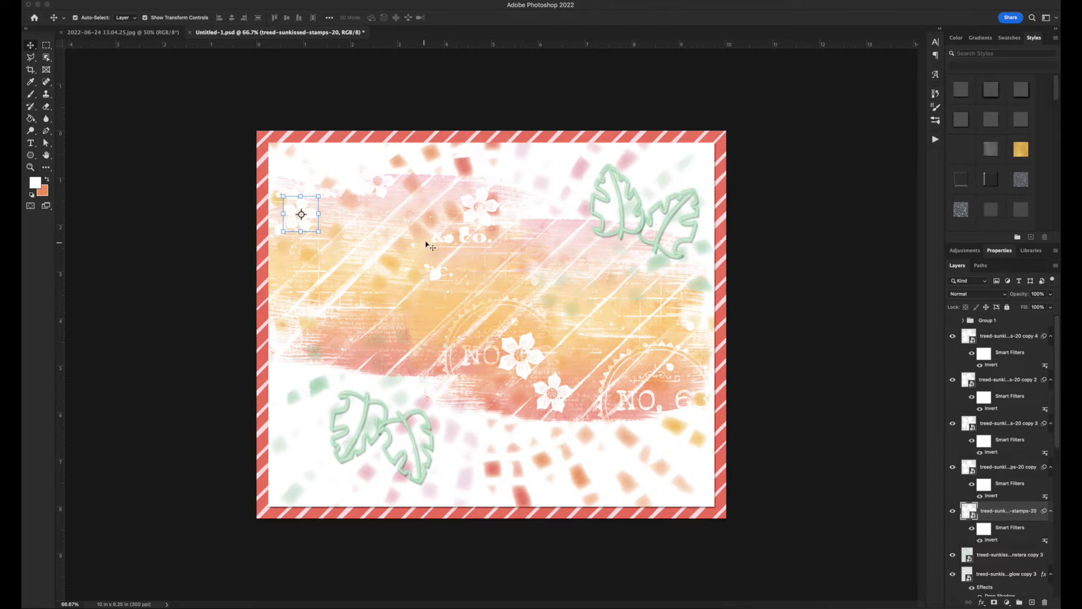
pyautogui.click(953, 321)
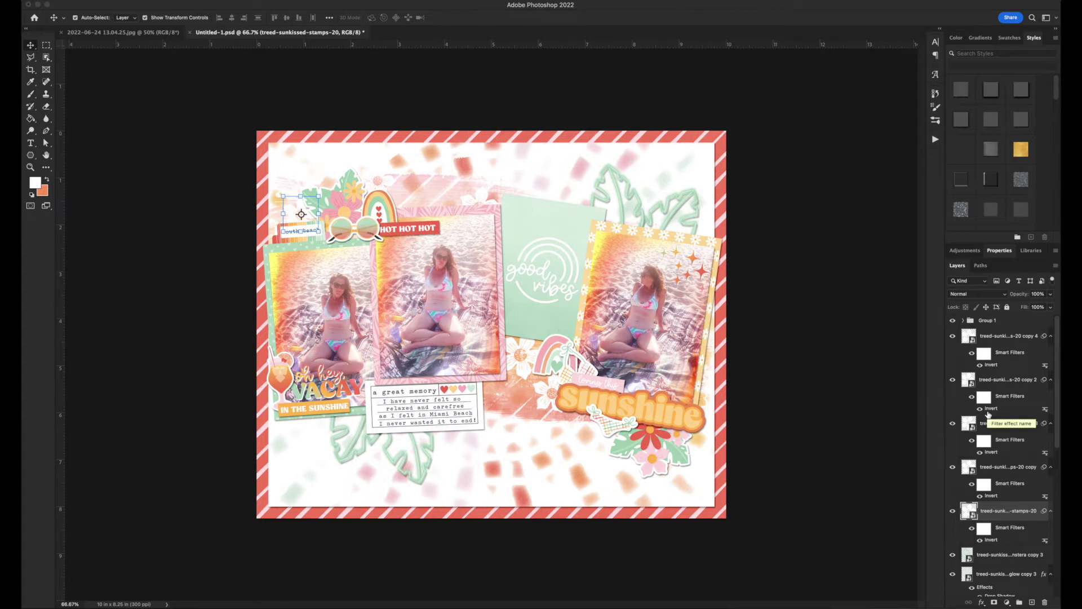
# Show the treed-sunkissed-stamps-38 word stamp and move it beneath the monstera leaf layers, directly above the paint1 copy.
pyautogui.scroll(-3, 984, 428)
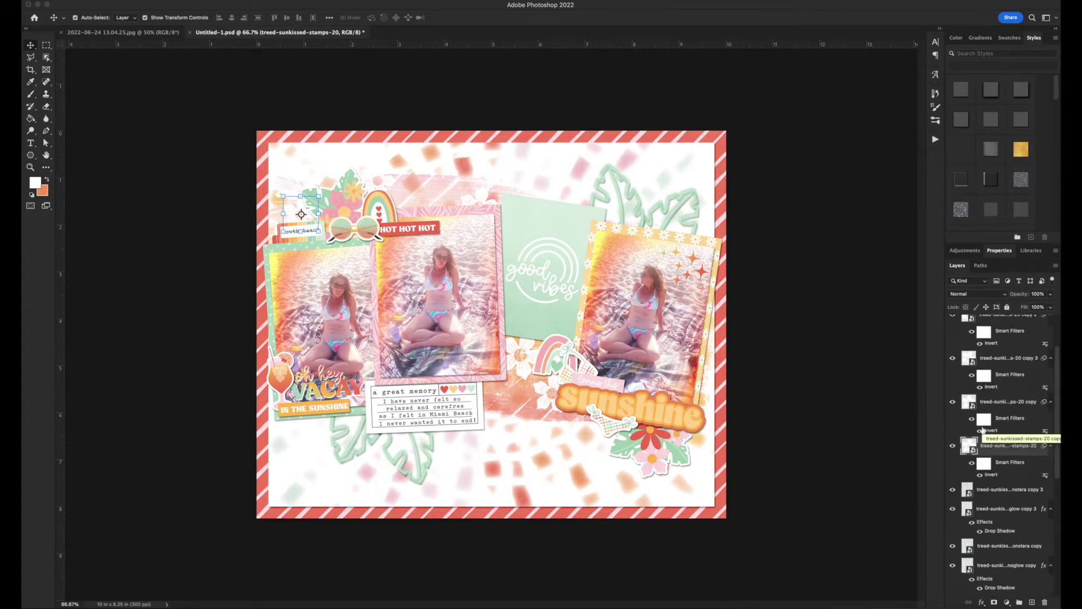
pyautogui.scroll(-5, 965, 366)
pyautogui.scroll(-2, 964, 367)
pyautogui.click(953, 425)
pyautogui.scroll(-2, 992, 479)
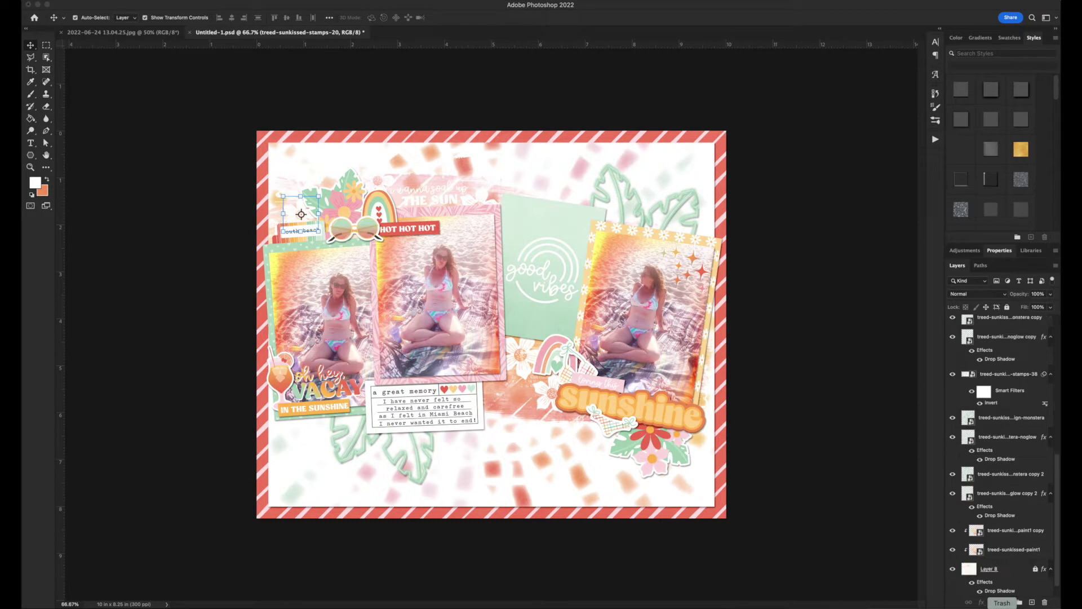
pyautogui.scroll(-1, 1001, 597)
pyautogui.moveTo(986, 355); pyautogui.dragTo(986, 501)
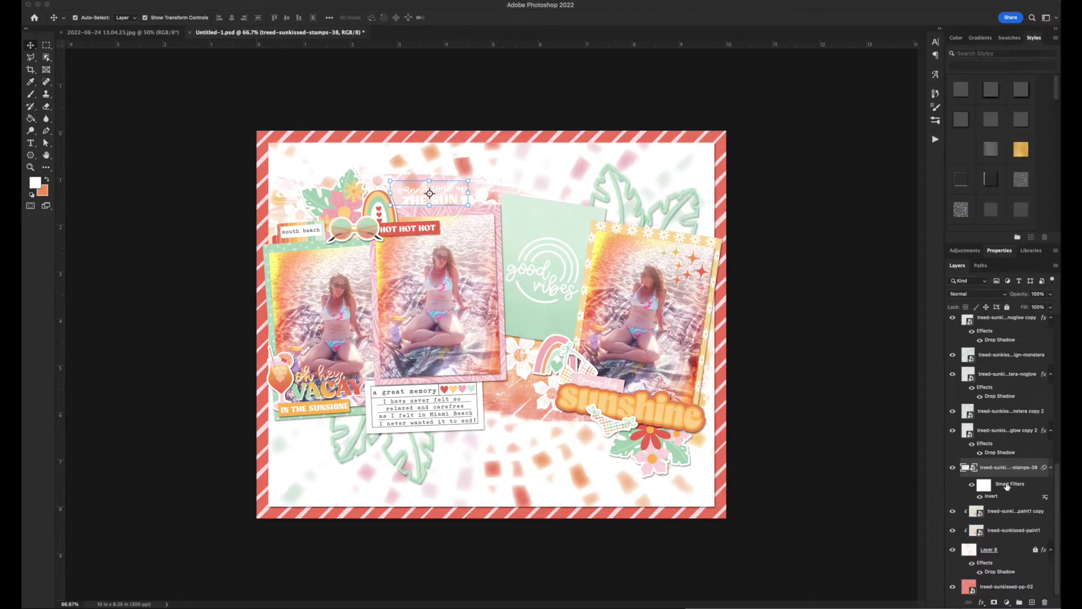
# Hide Group 1 and examine the "i wanna soak up THE SUN" word stamp up close.
pyautogui.scroll(5, 1023, 476)
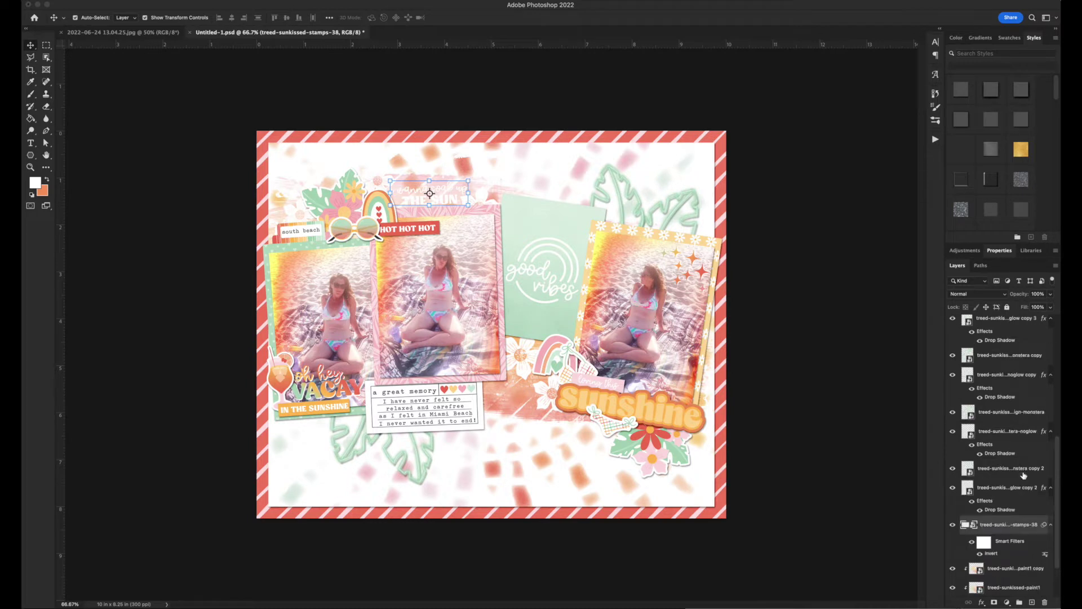
pyautogui.click(953, 321)
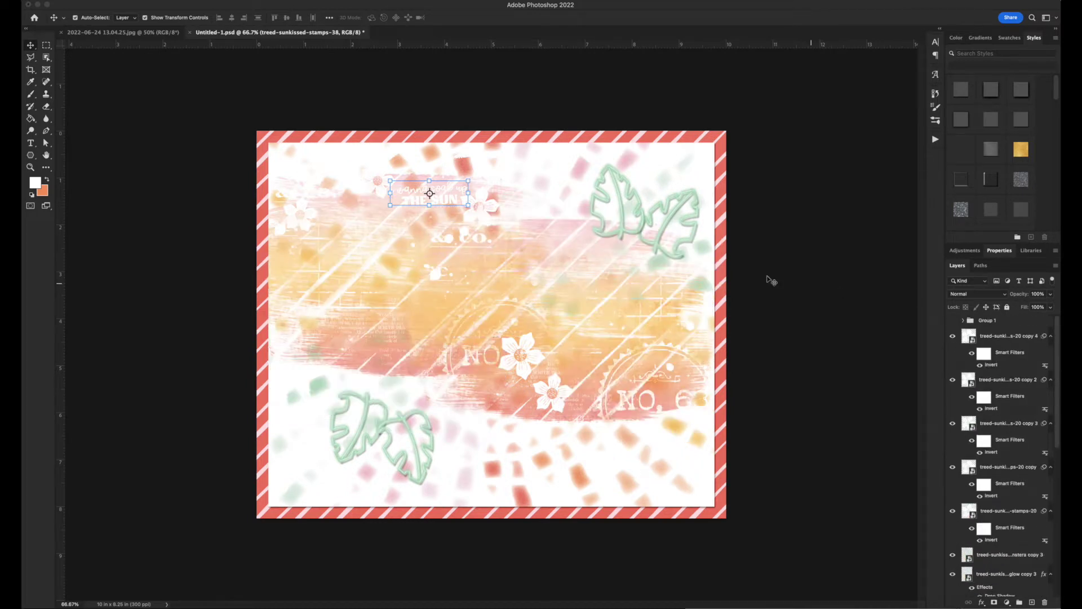
pyautogui.click(438, 195)
pyautogui.click(443, 201)
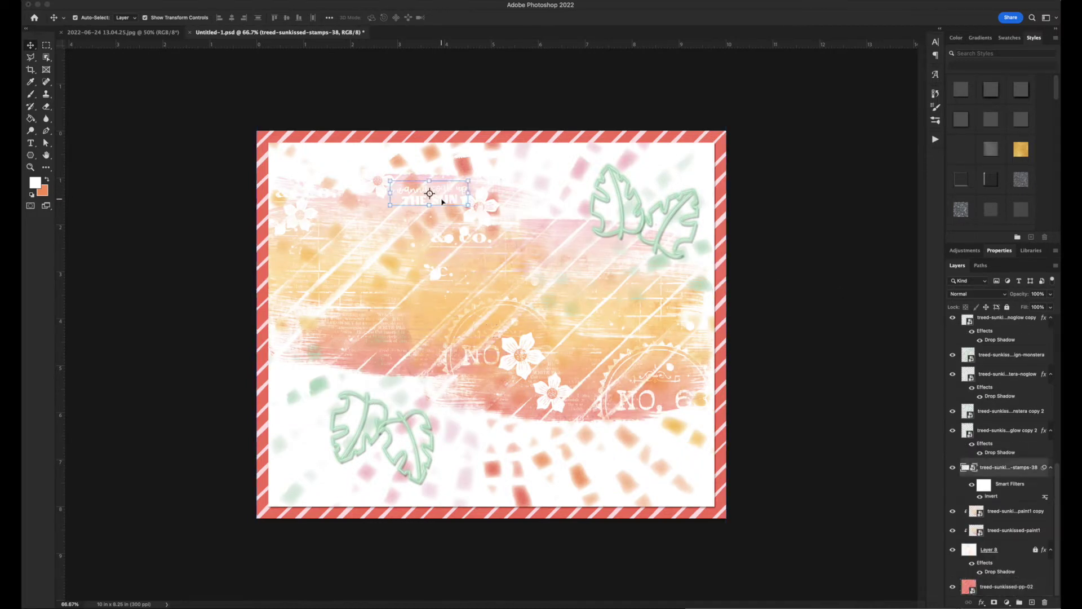
pyautogui.scroll(6, 527, 300)
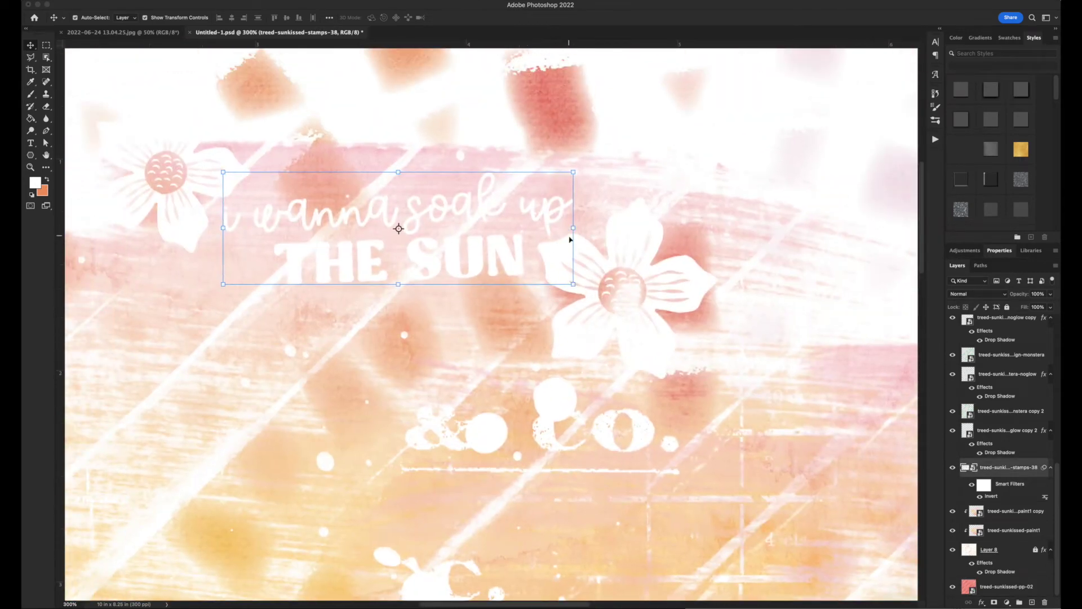
# Fit the whole page in view and compare it with the Group 1 photo cluster on and off, leaving the group shown.
pyautogui.hotkey('ctrl', '0')
pyautogui.scroll(4, 970, 399)
pyautogui.scroll(3, 969, 399)
pyautogui.click(952, 322)
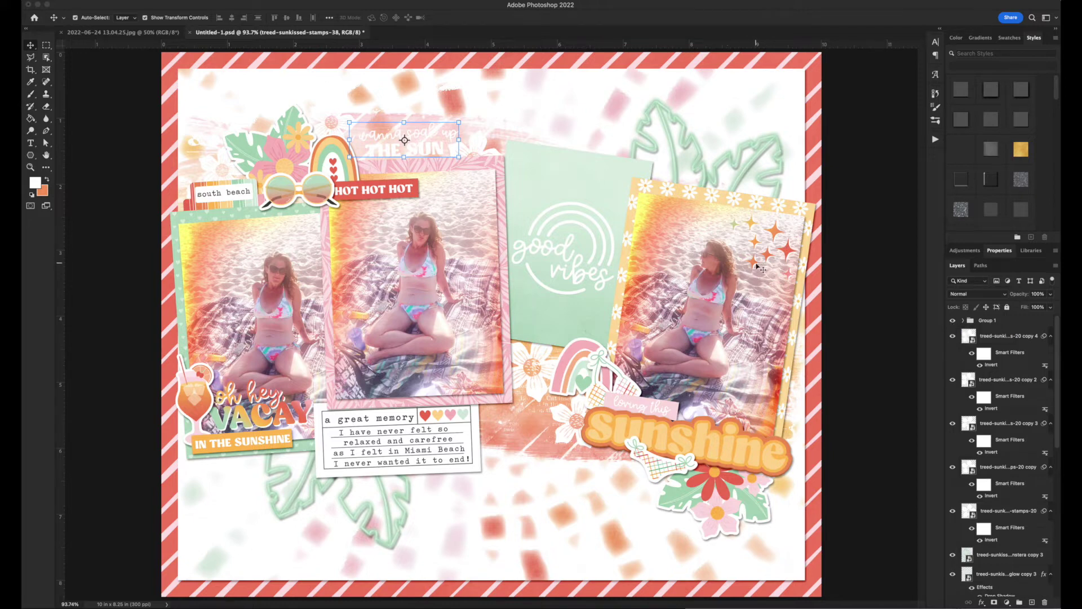
pyautogui.click(953, 322)
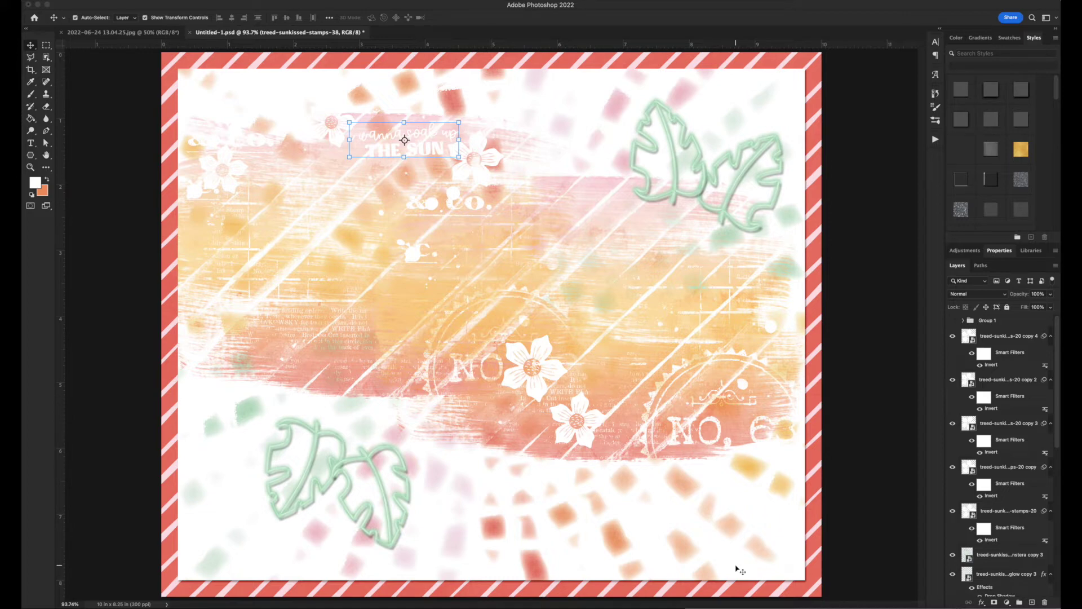
pyautogui.click(953, 320)
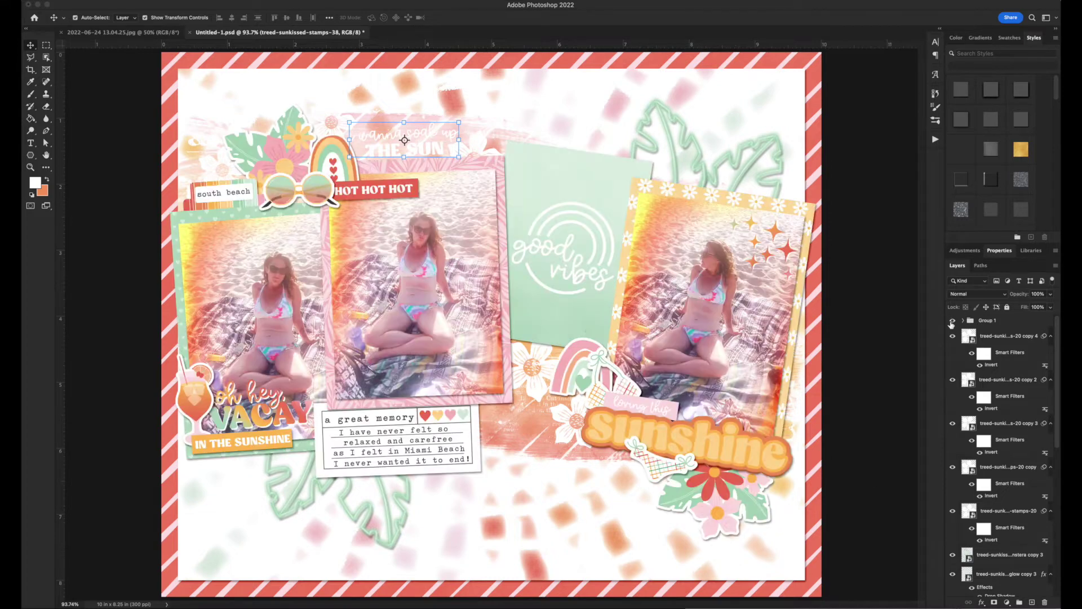